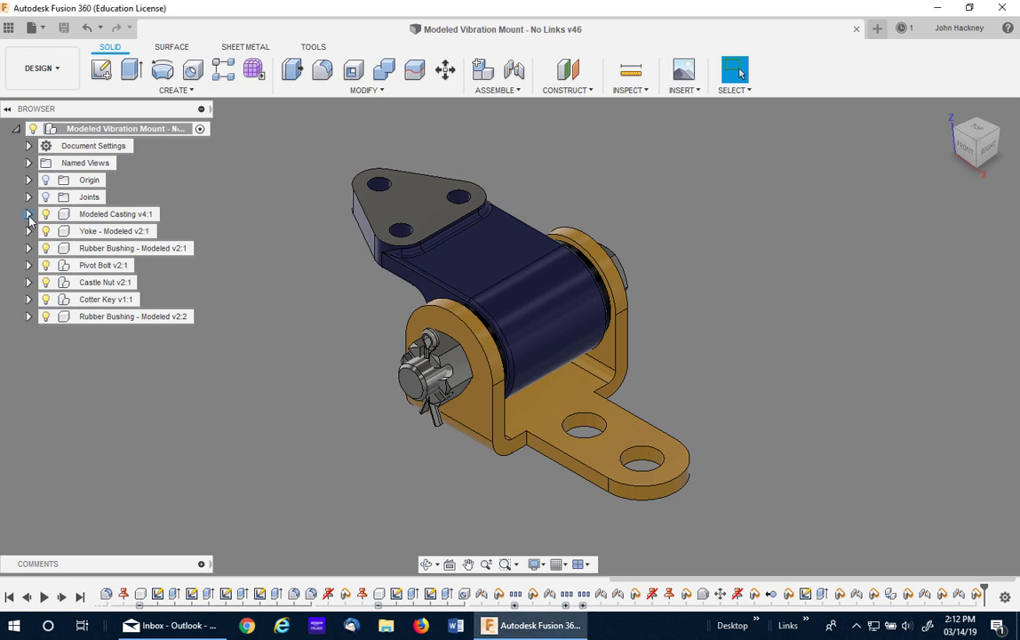
Step: Expand the Modeled Casting component and briefly select Sketch3 to see where it lies
click(28, 214)
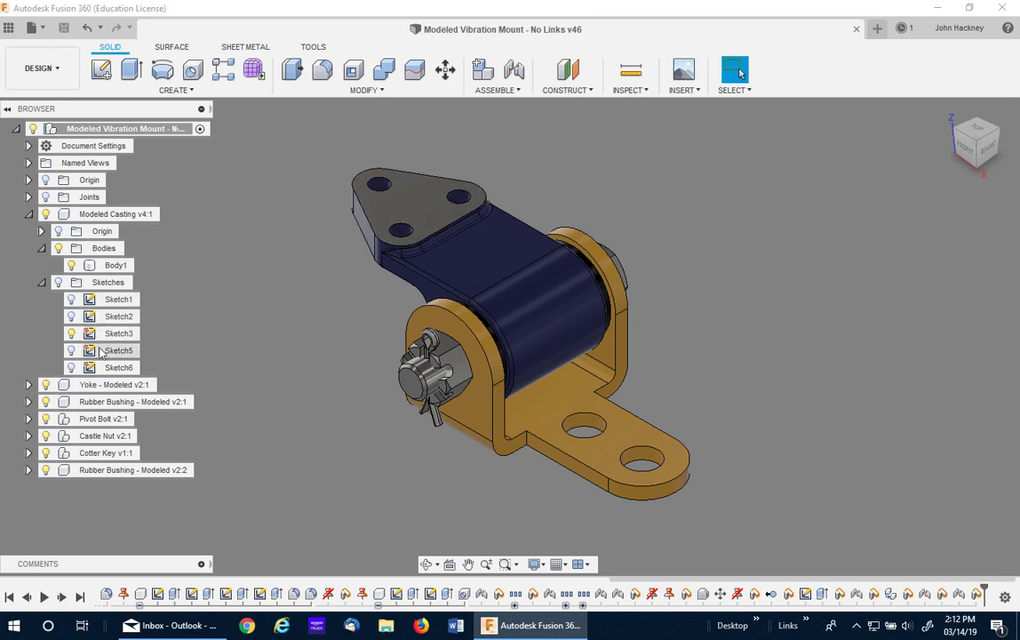
click(73, 334)
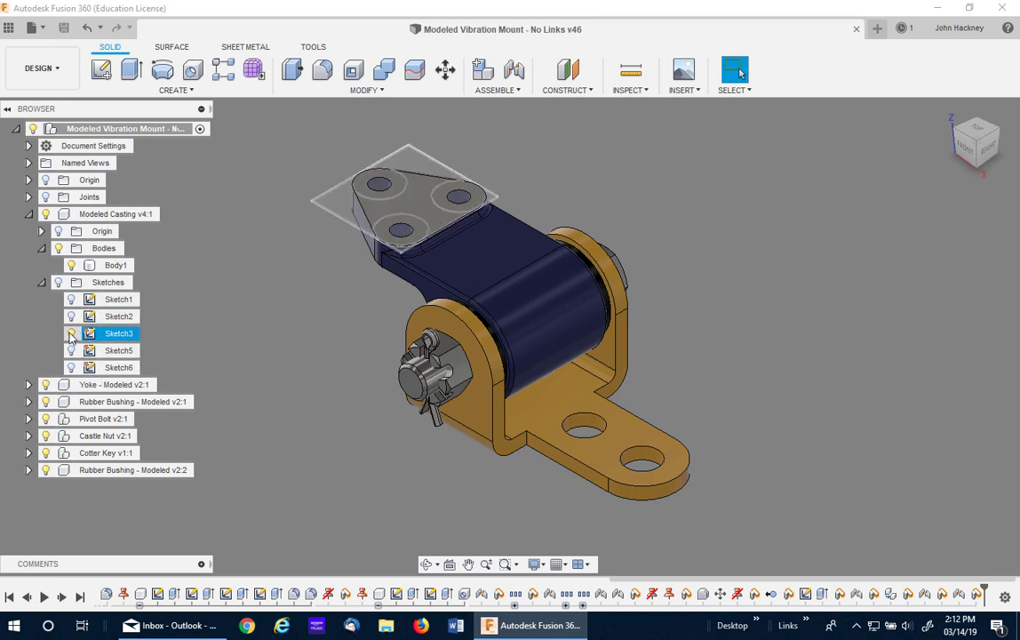
click(71, 334)
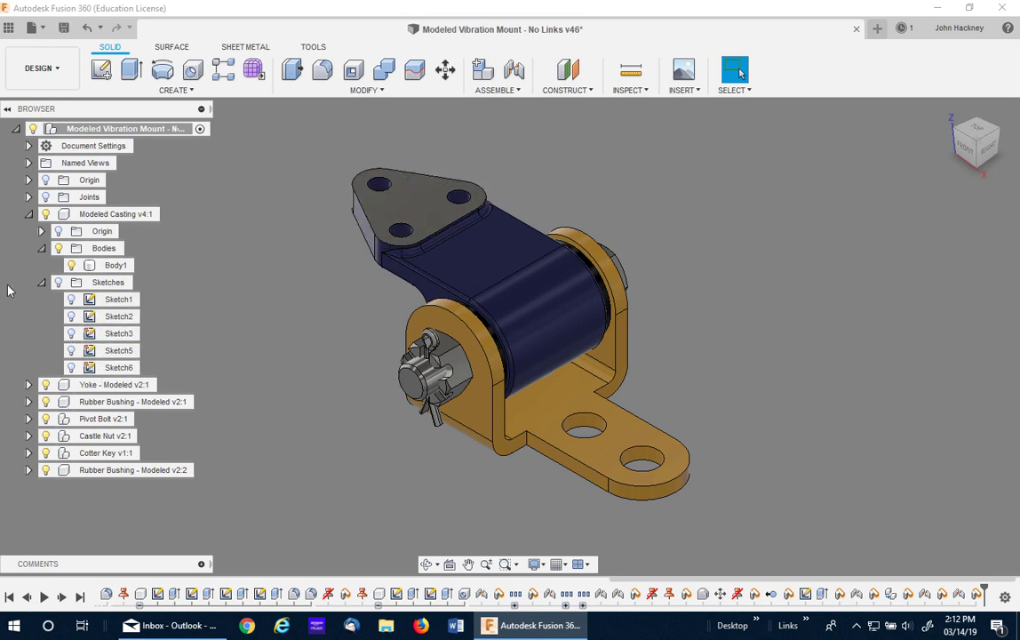
click(28, 214)
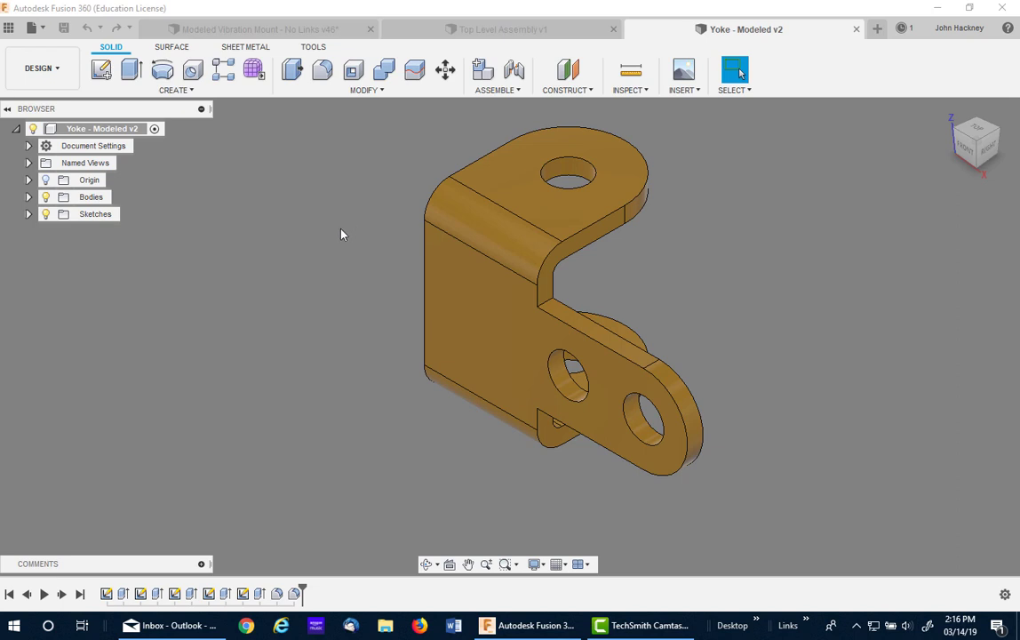
Step: Reveal the Yoke design's single body and five sketches, then switch to Top Level Assembly v1
click(28, 197)
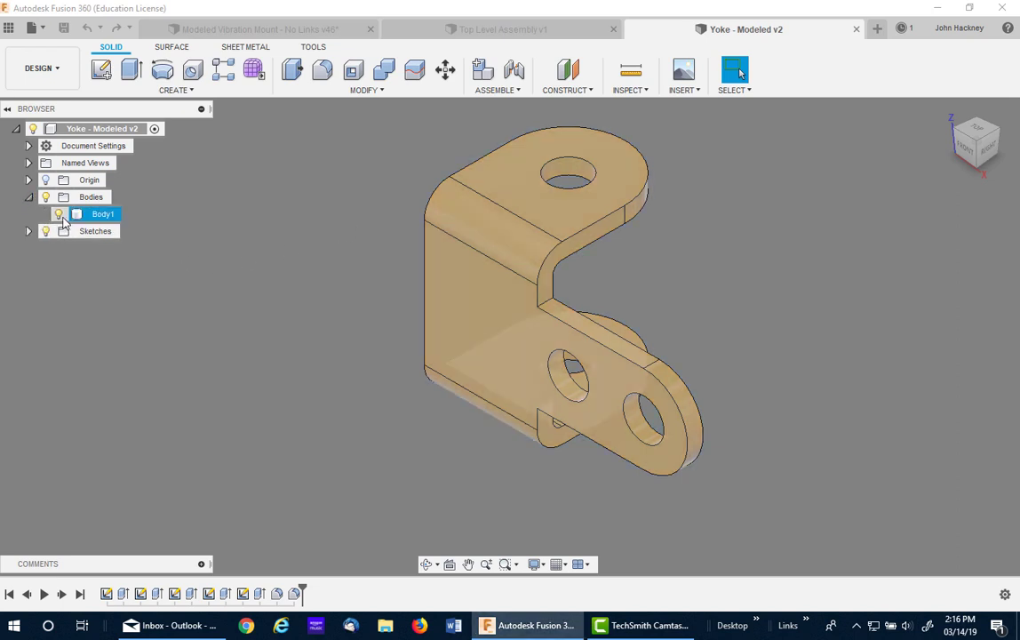
click(28, 231)
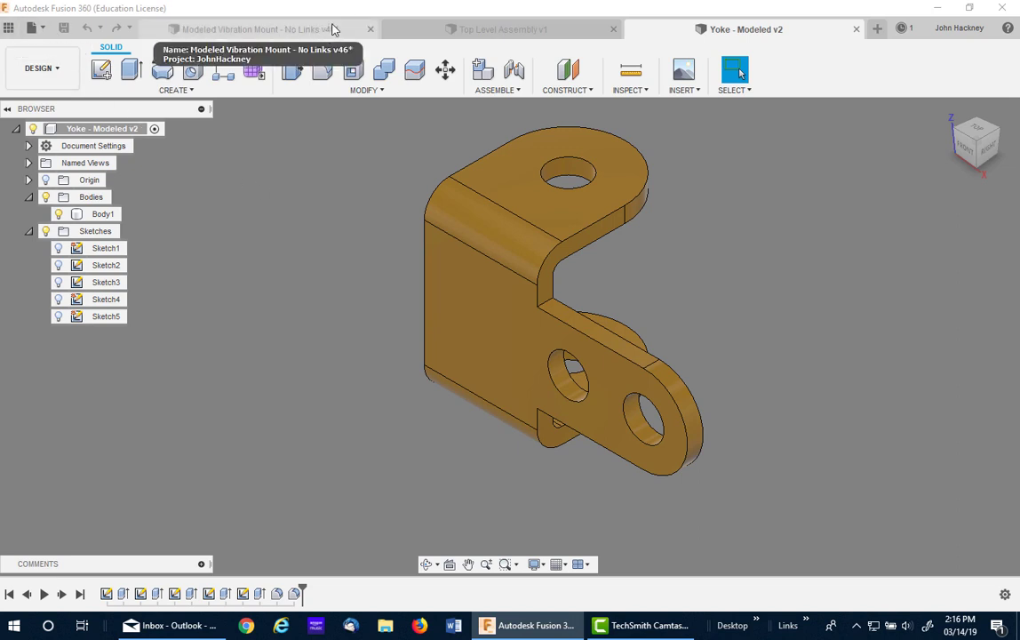
click(446, 30)
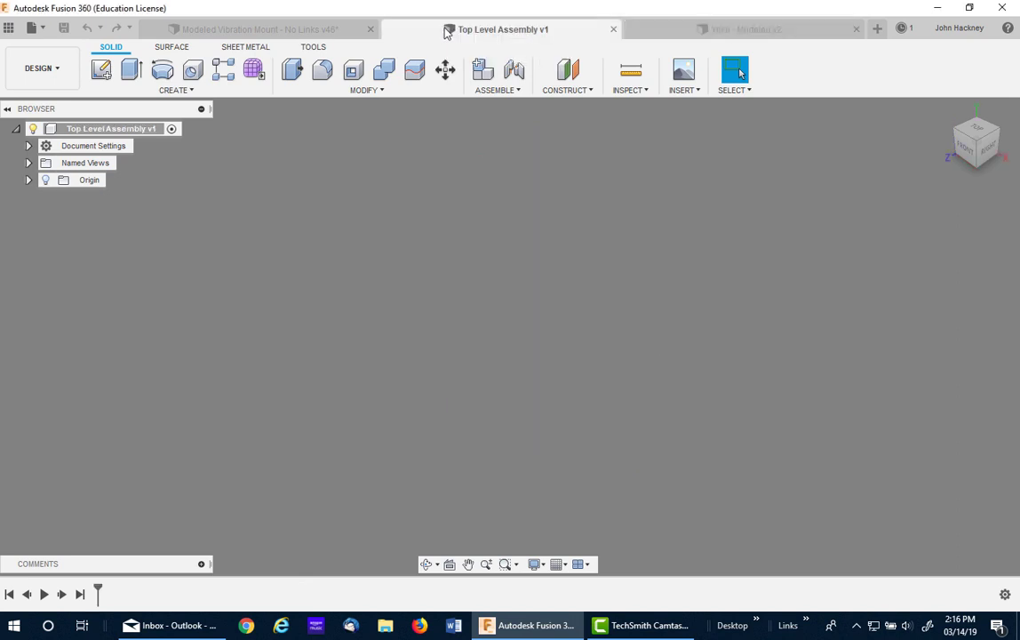
Step: Insert the Yoke - Modeled design from the Data Panel into the current design, accepting its placement
click(9, 28)
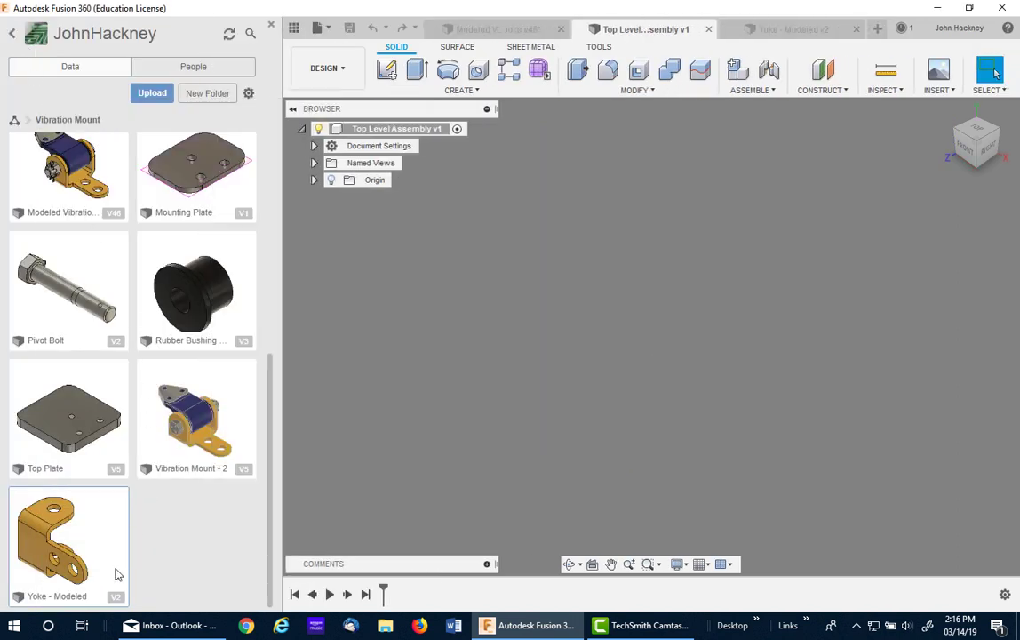
right_click(82, 480)
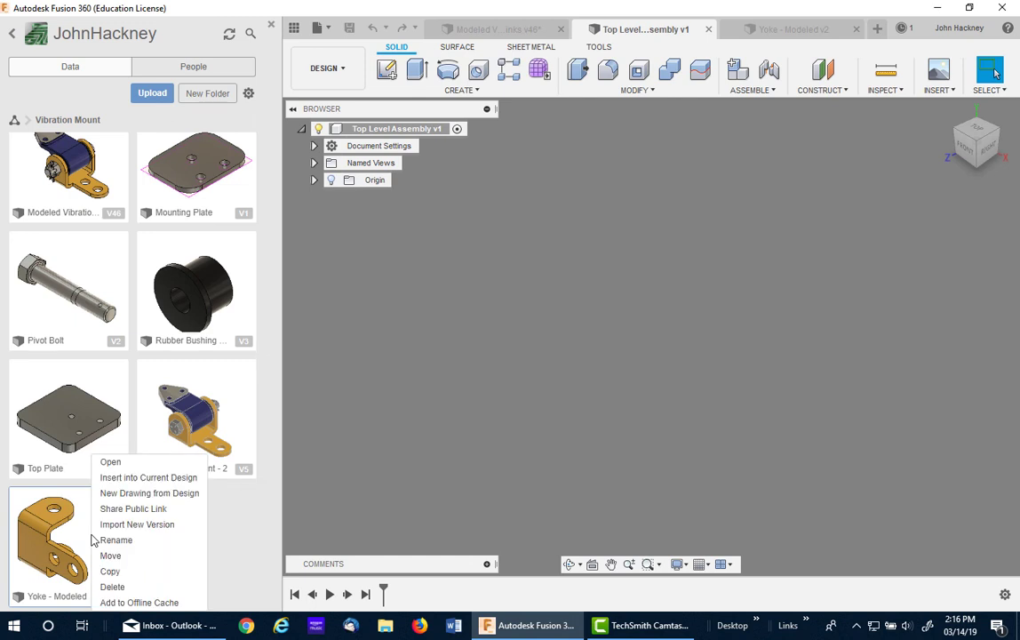
click(127, 480)
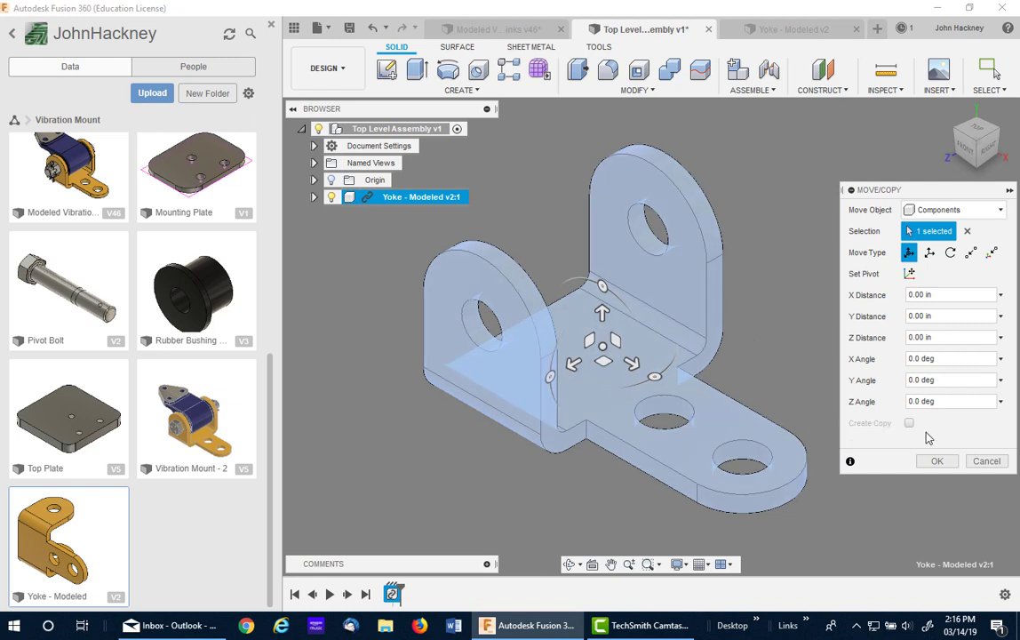
click(937, 460)
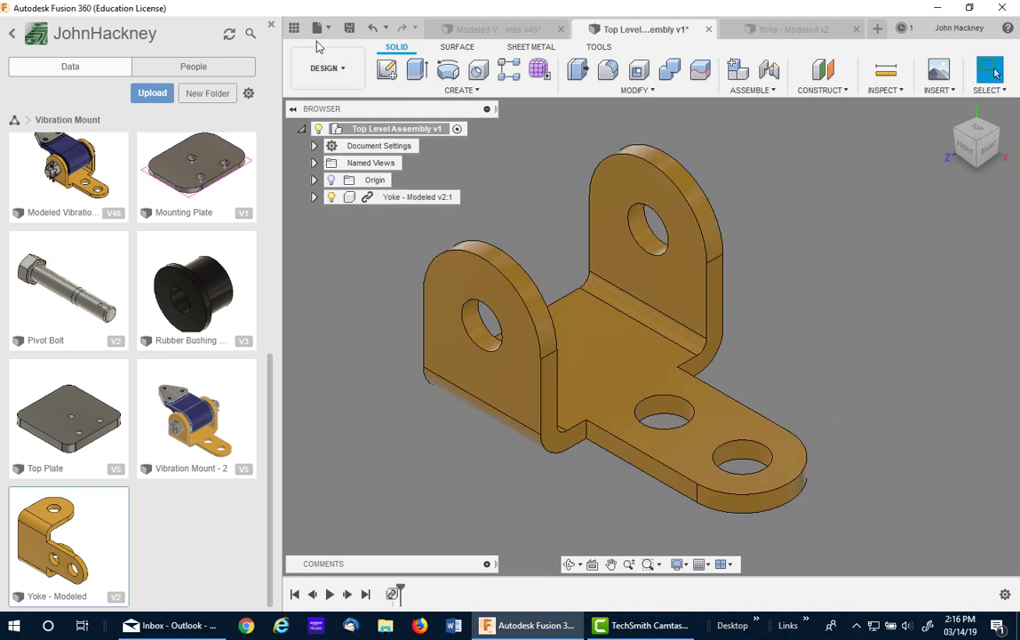
click(293, 27)
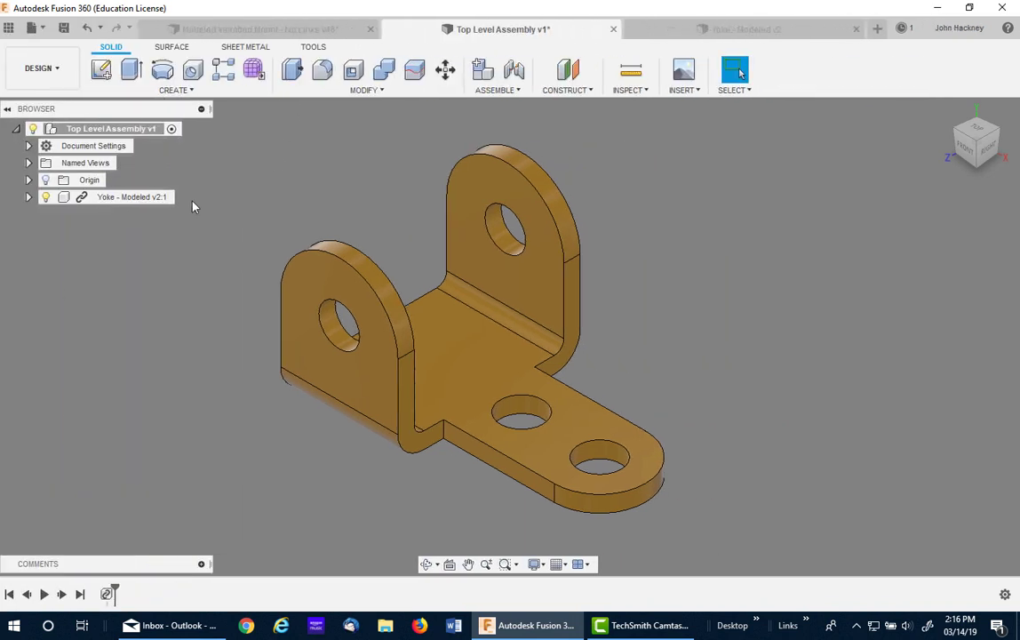
Step: Expand the linked Yoke component's Body1 and Sketch1–Sketch5, checking its link options without breaking it
click(28, 196)
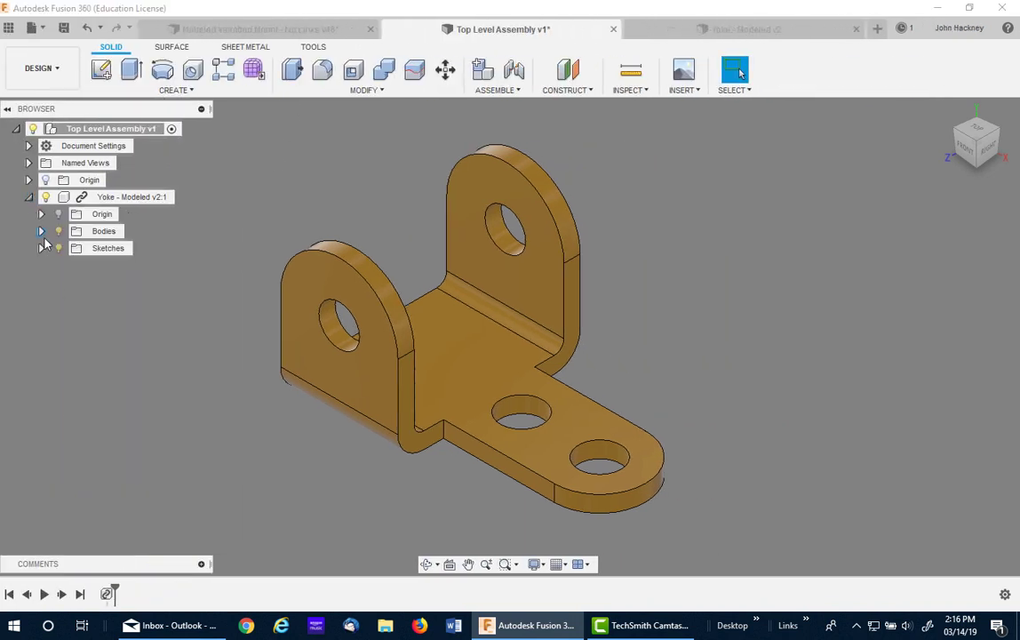
click(41, 231)
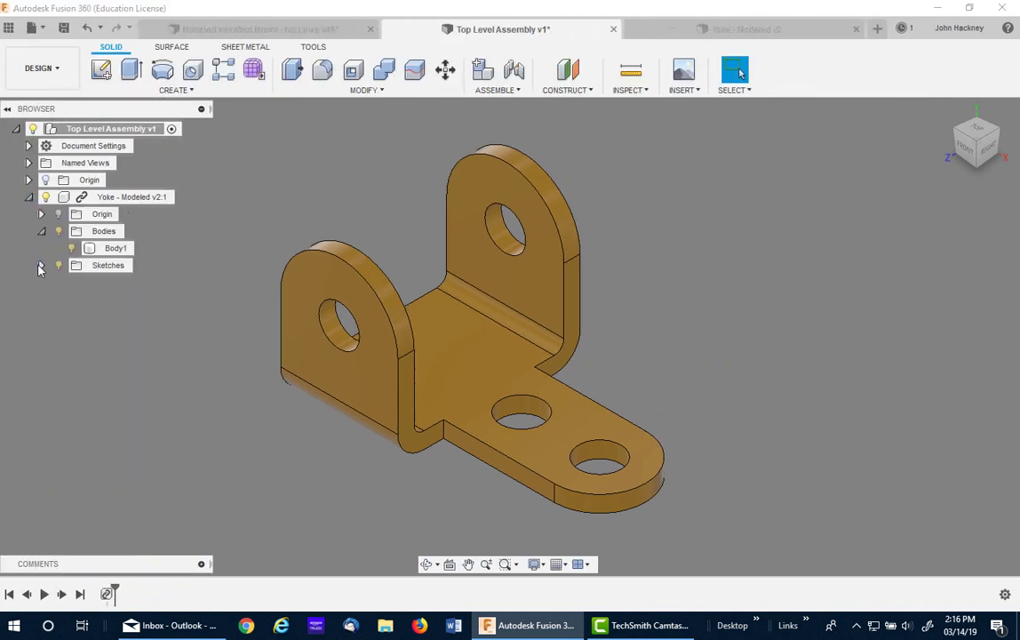
click(41, 264)
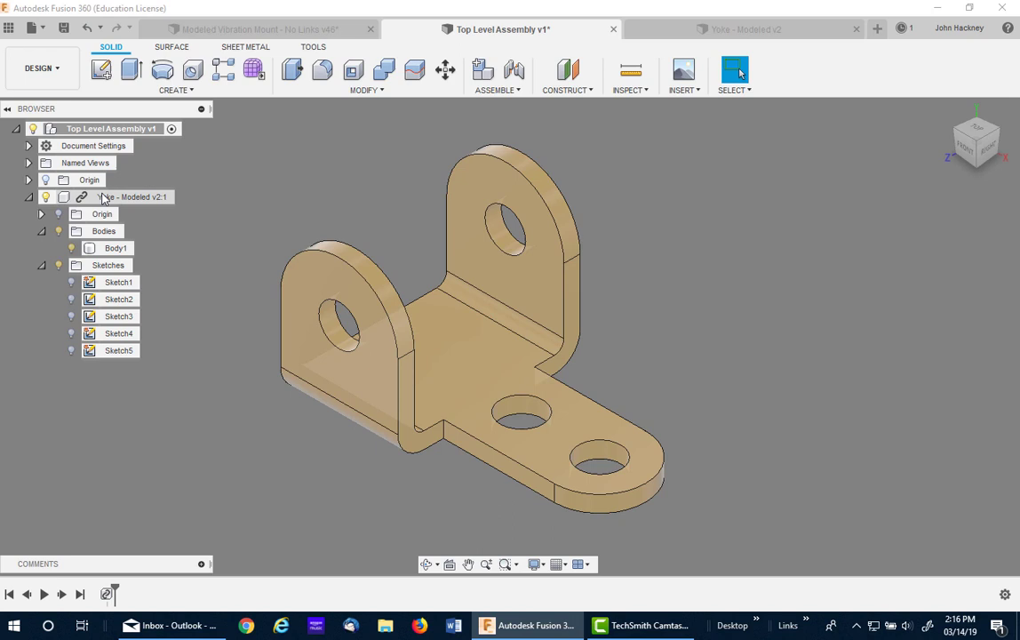
right_click(103, 197)
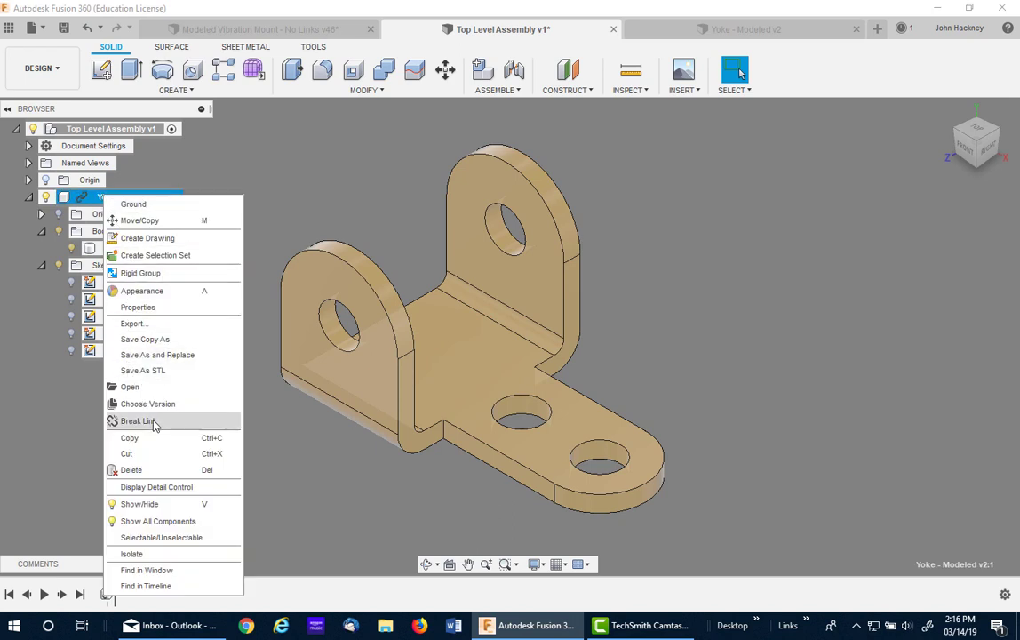
click(275, 125)
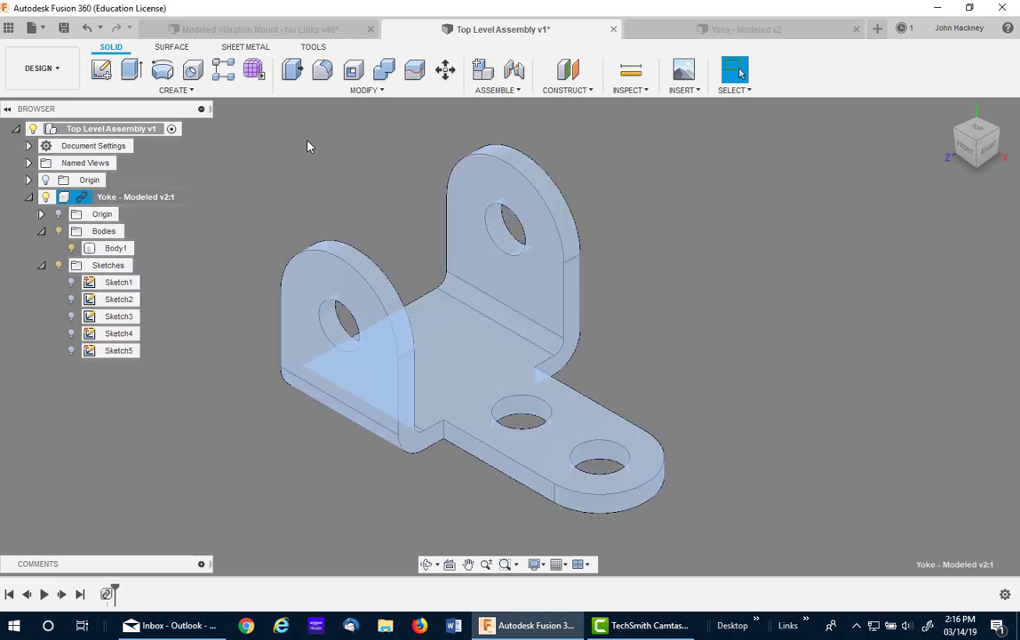
Step: Extrude the large circle profile -12 mm with operation New Component, creating Component1:1
click(133, 197)
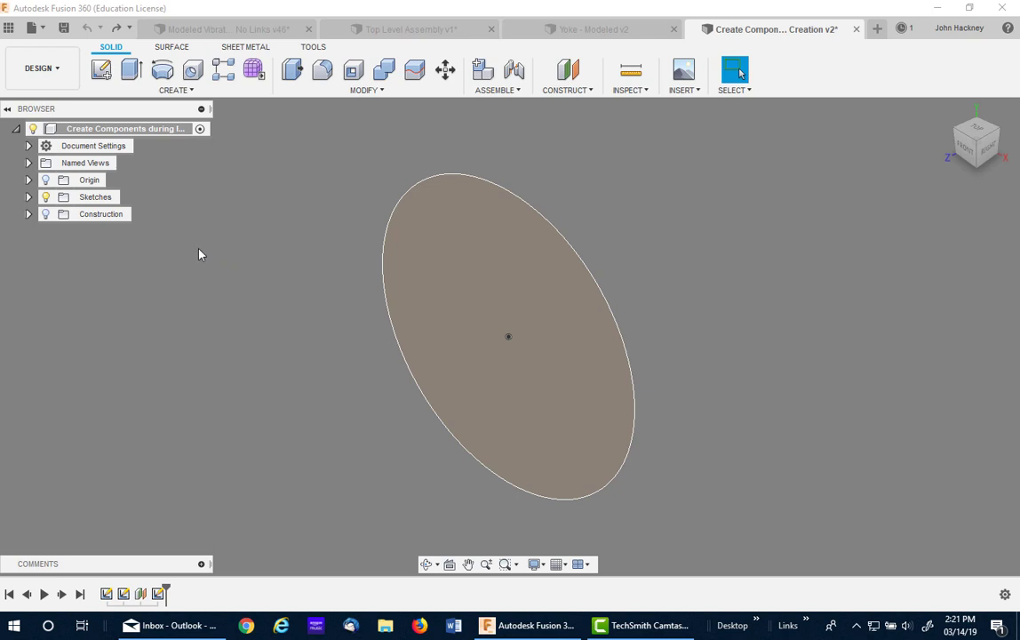
click(28, 197)
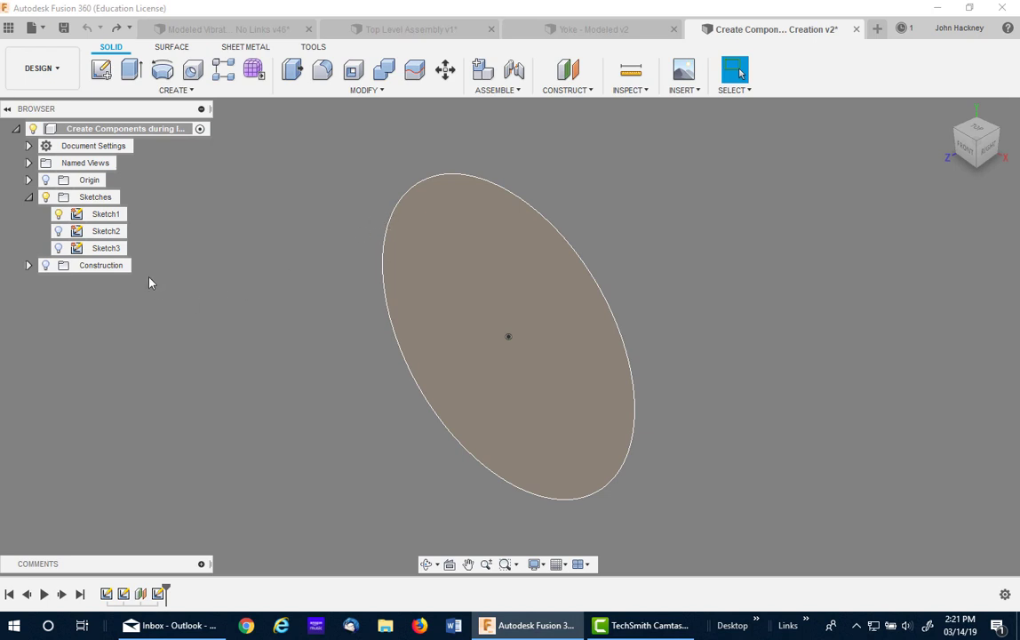
click(131, 69)
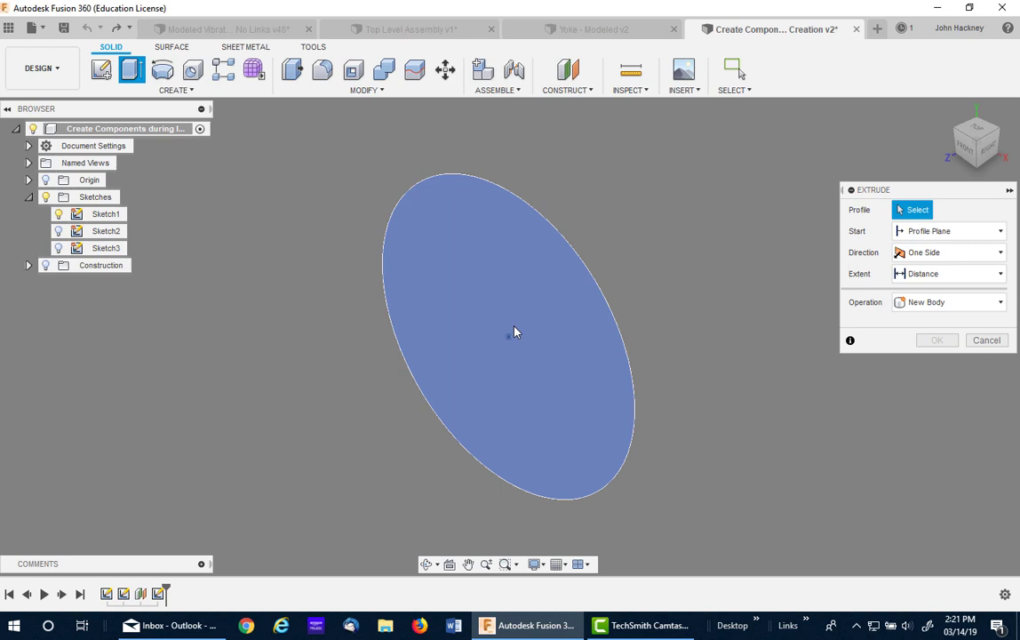
click(471, 362)
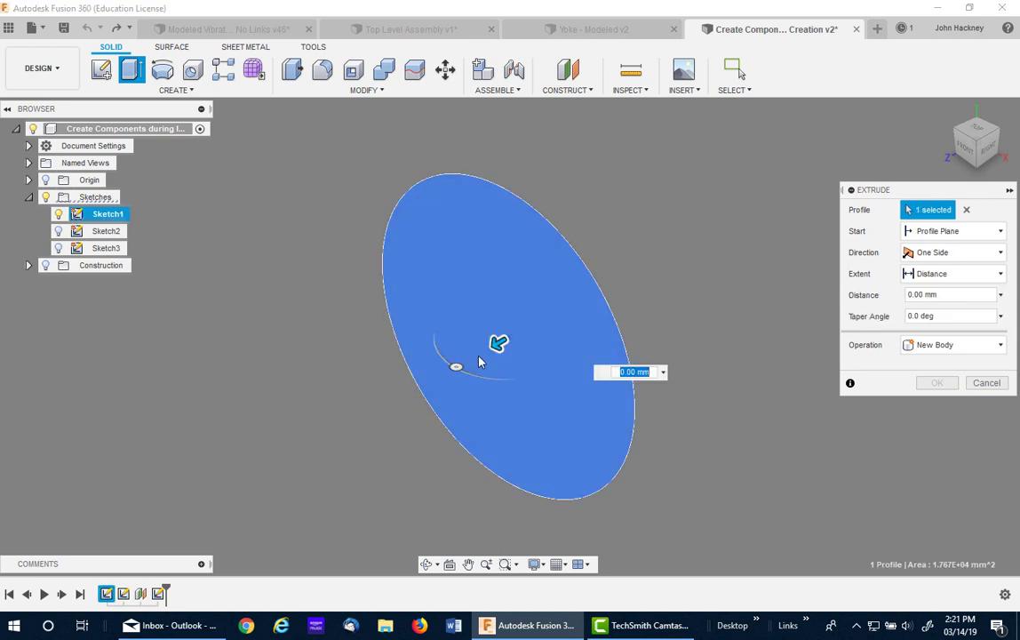
drag(495, 345, 528, 338)
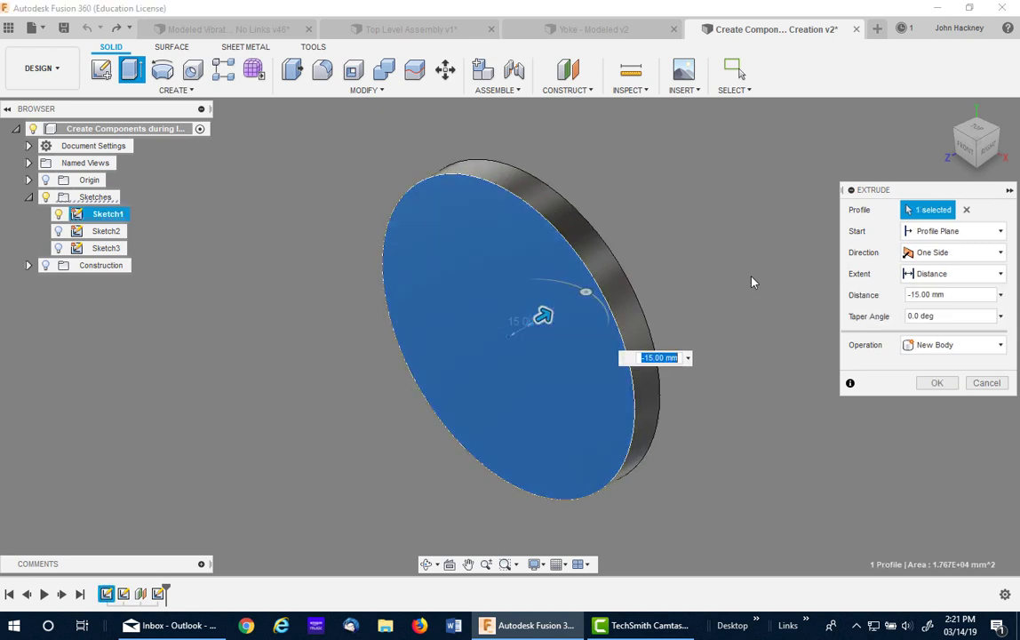
click(969, 295)
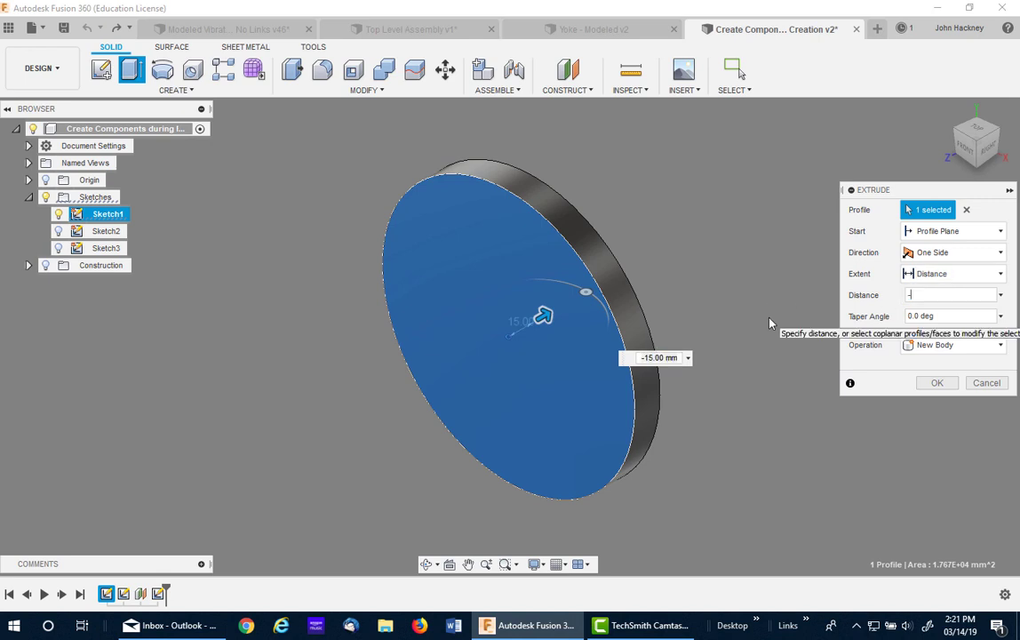
text(-12)
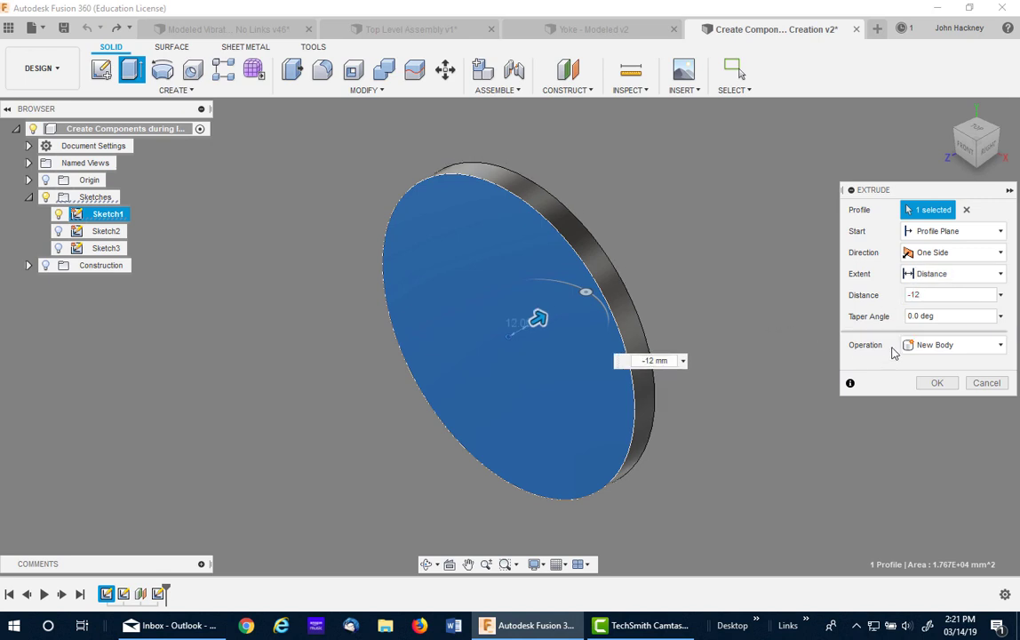
click(926, 346)
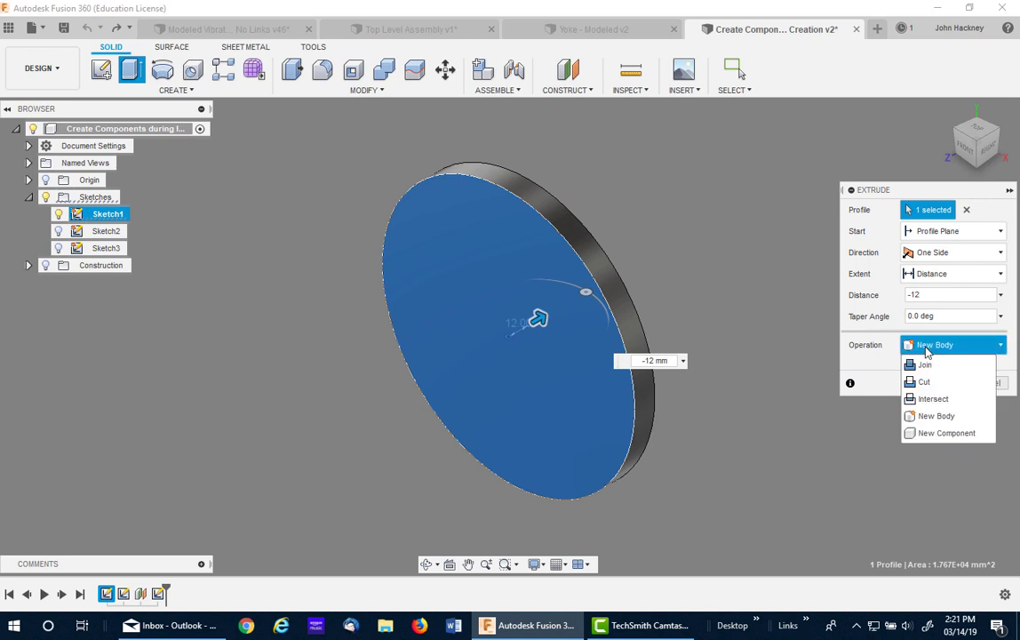
click(924, 434)
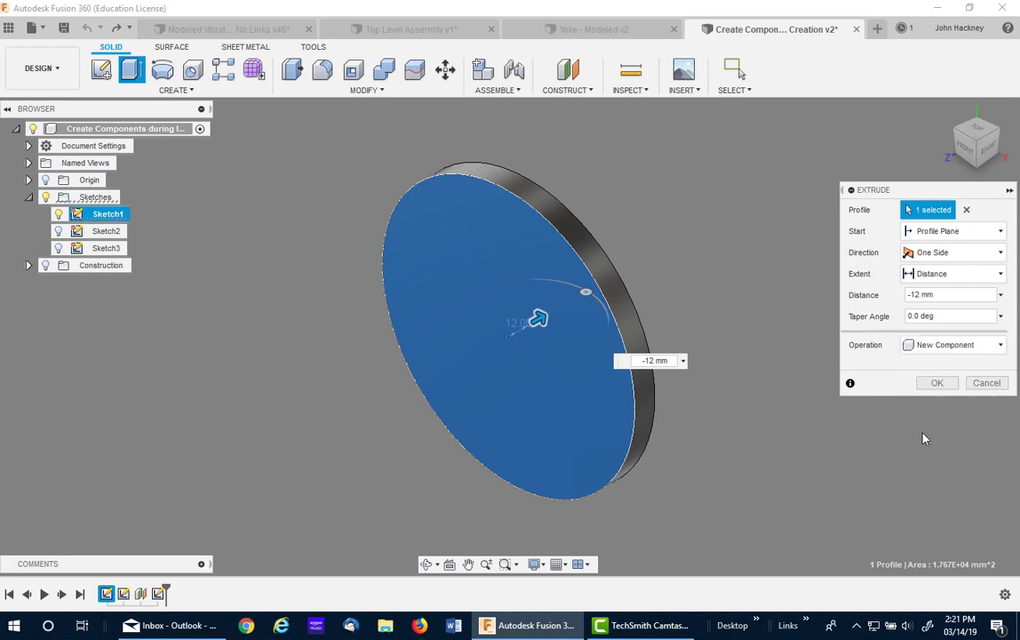
click(935, 383)
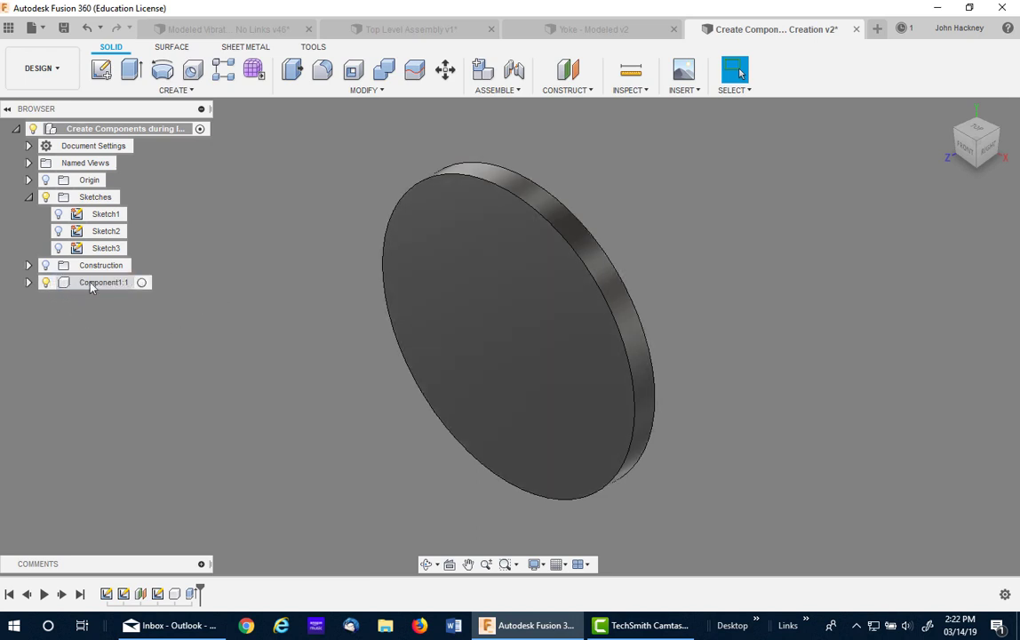
Step: Show Sketch2's centre circle and set up a Two Sides extrusion of it
click(28, 283)
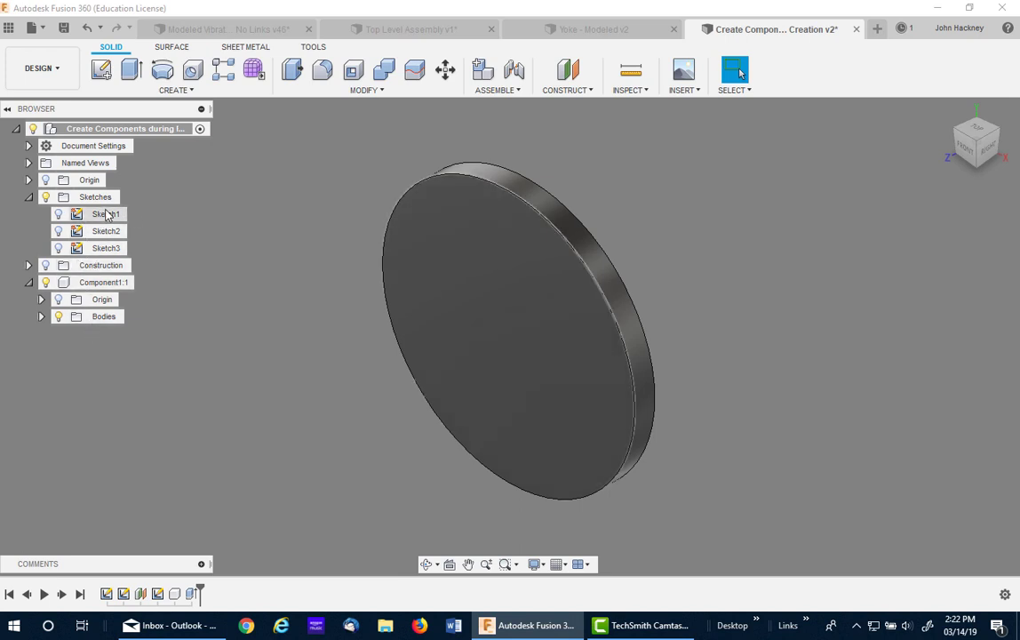
click(59, 231)
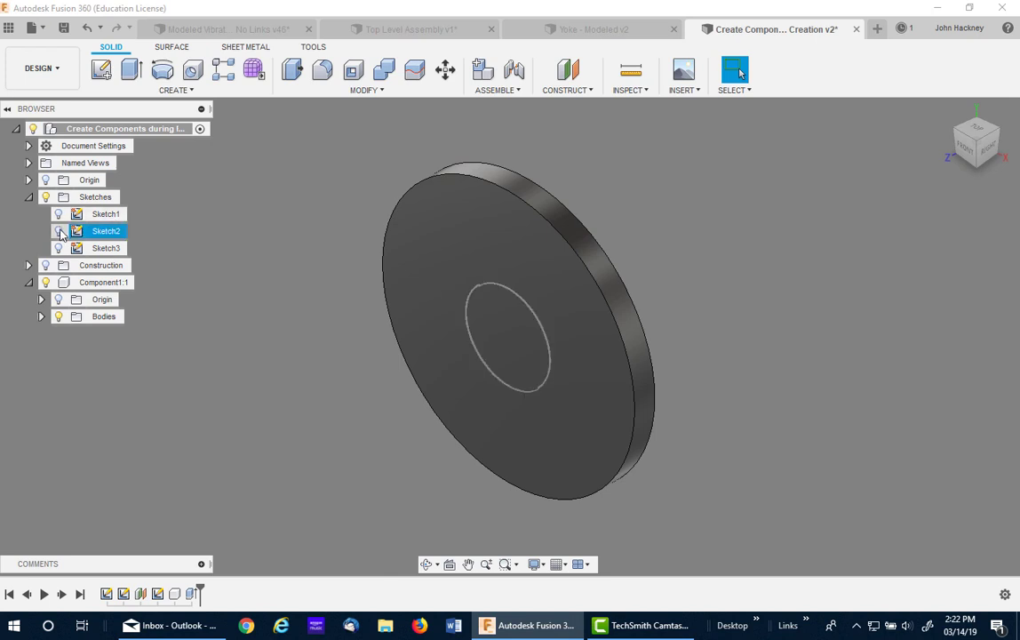
click(59, 248)
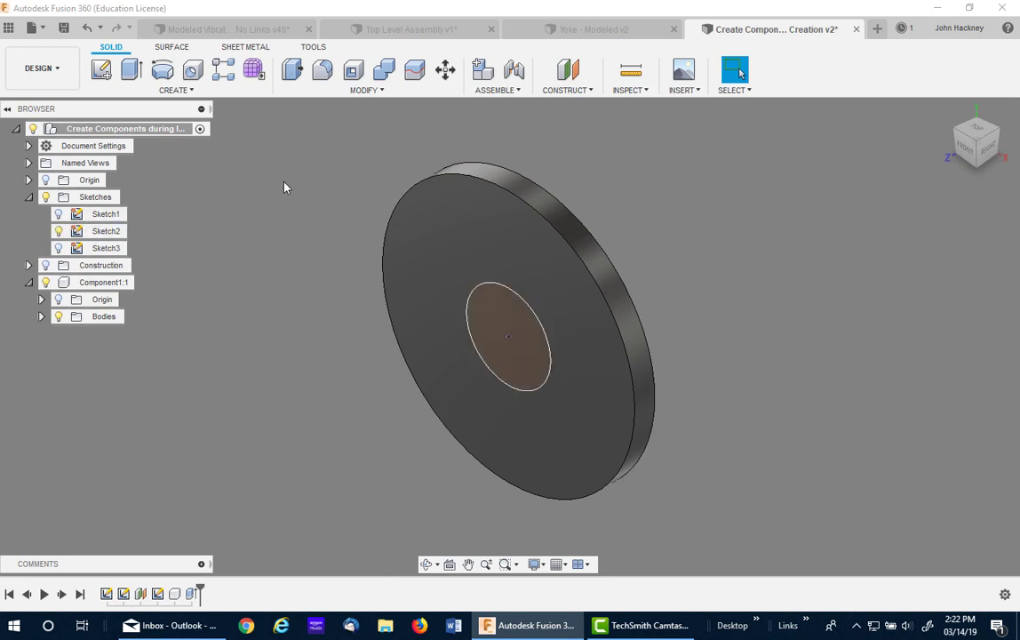
click(134, 71)
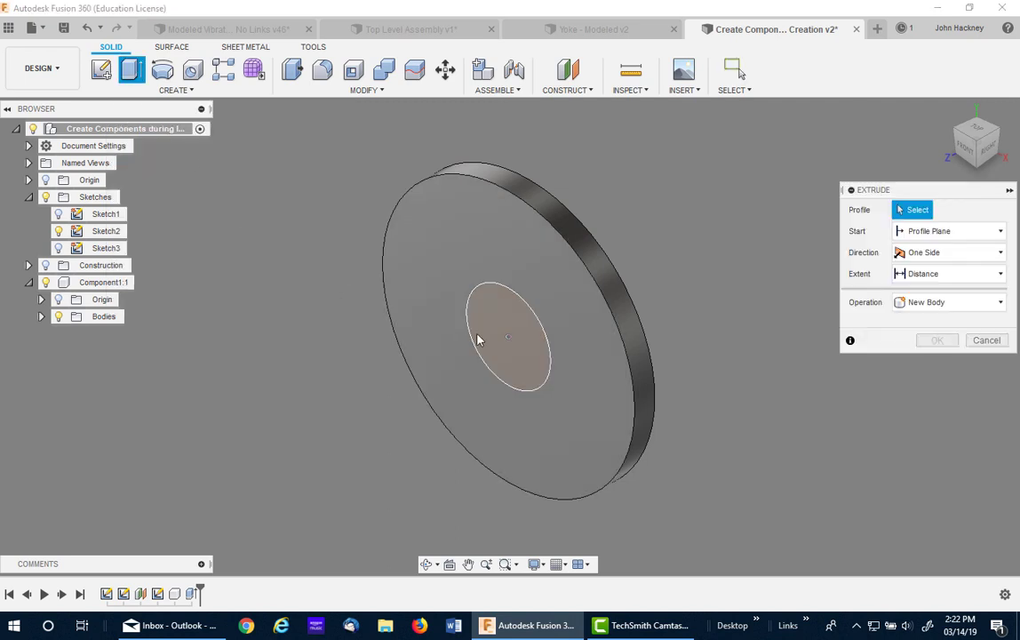
click(491, 343)
drag(492, 345, 473, 357)
click(946, 252)
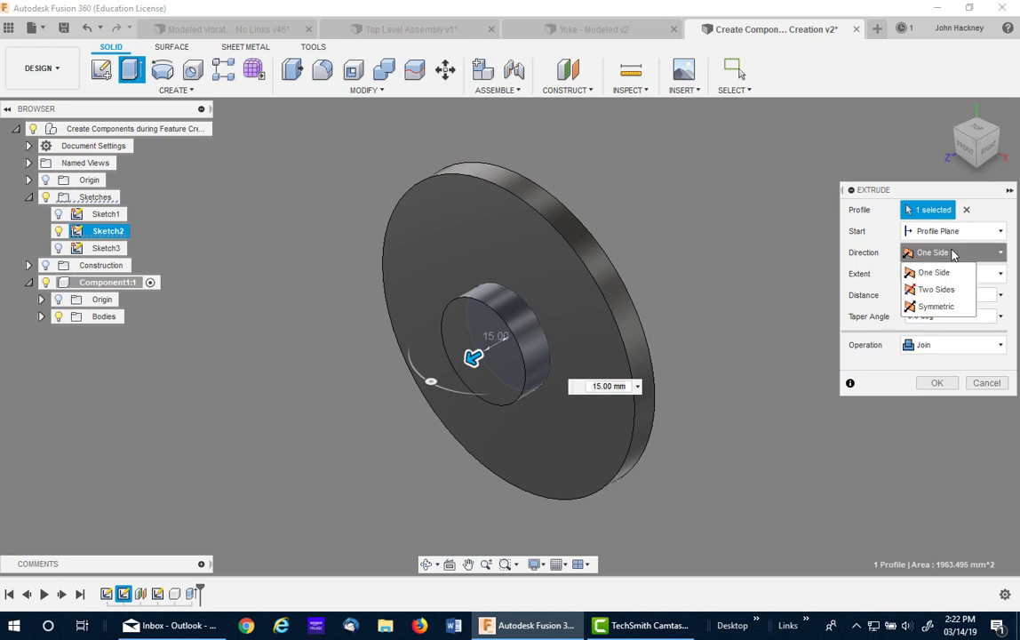
click(935, 289)
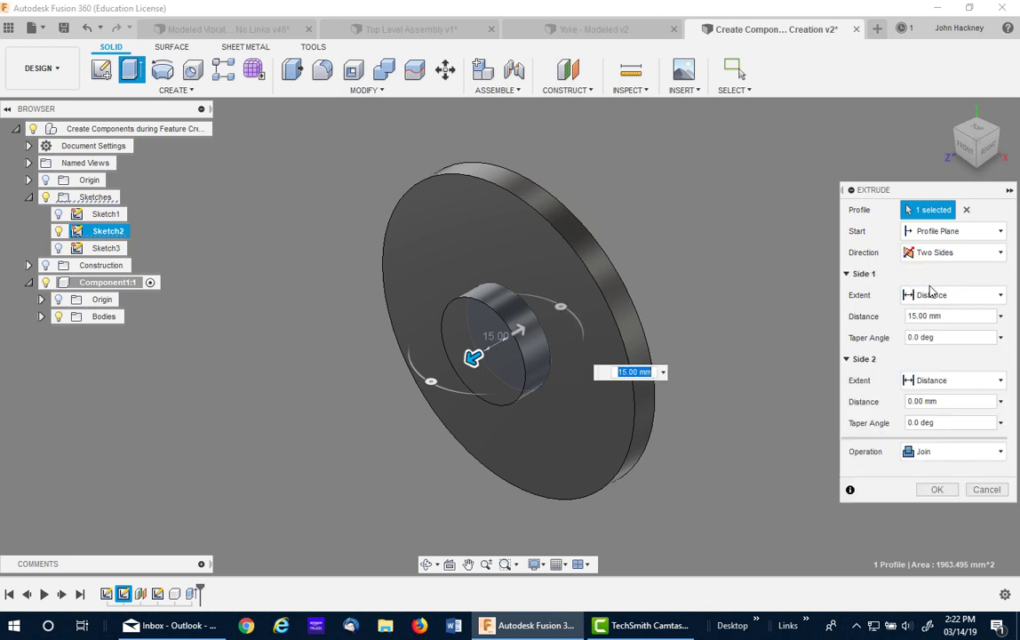
Step: Extrude the hub 13 mm on side one and 29-13 on side two, joined to the disc
click(946, 318)
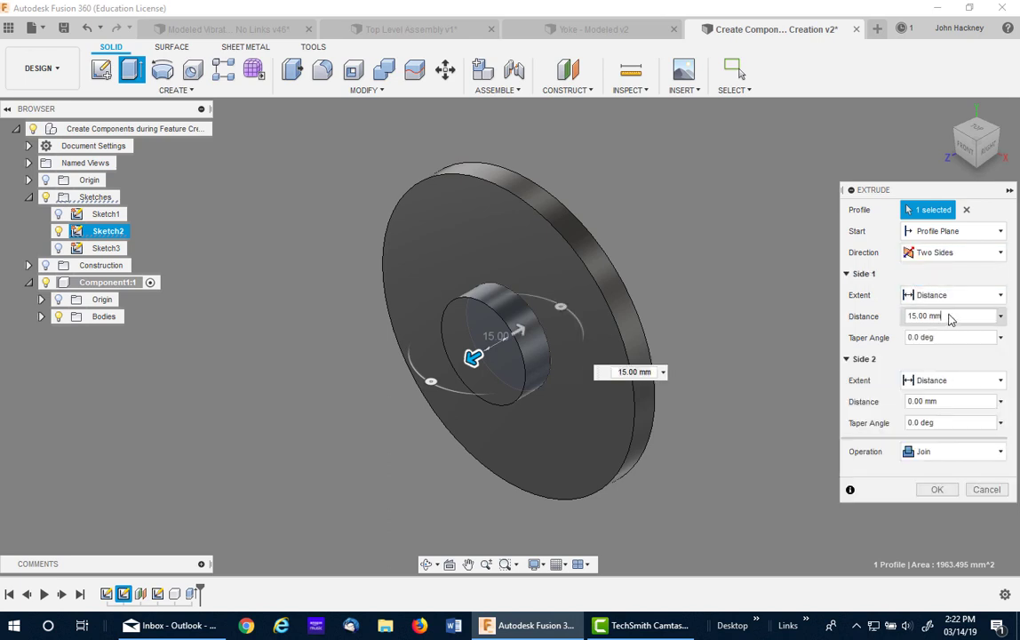
text(13)
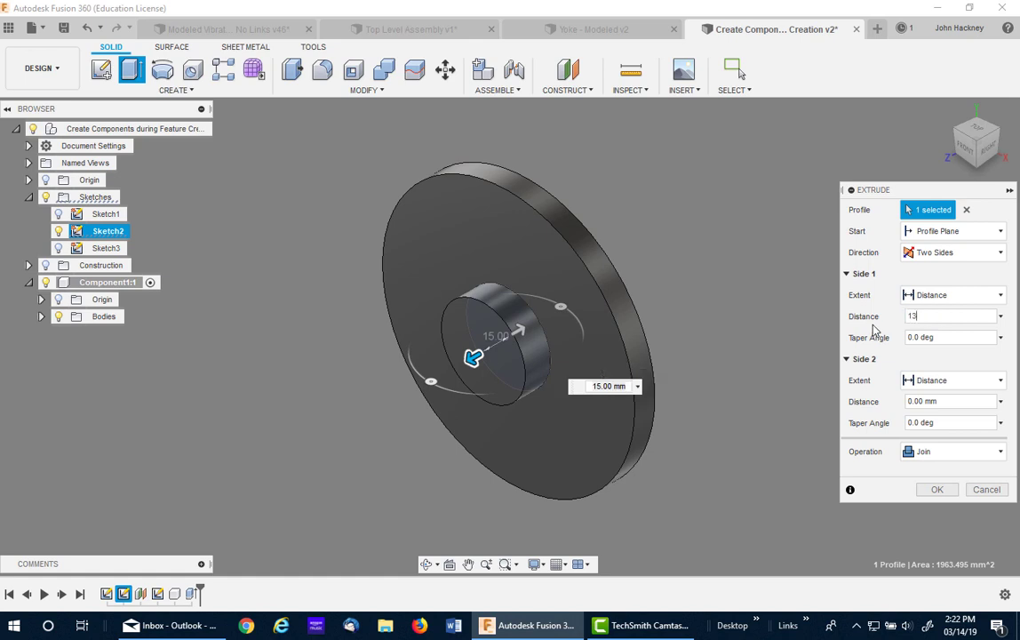
click(949, 401)
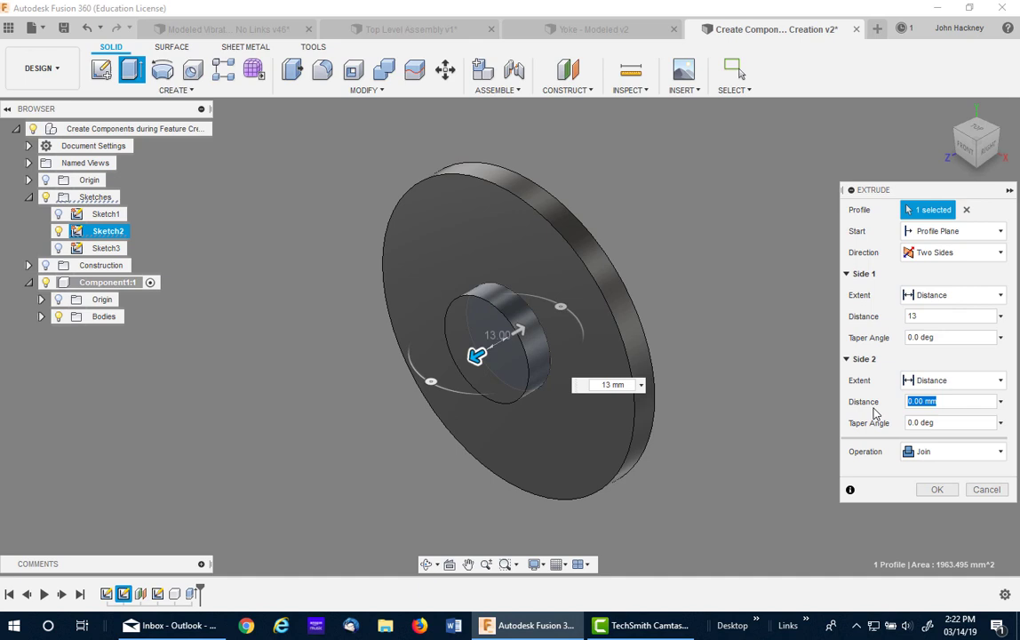
text(29)
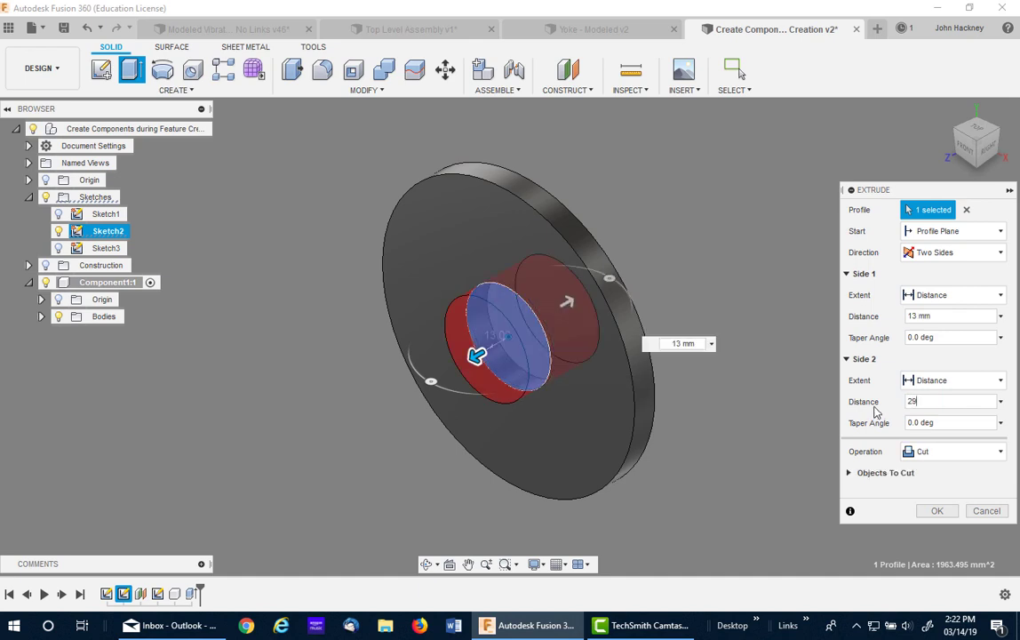
text(-13)
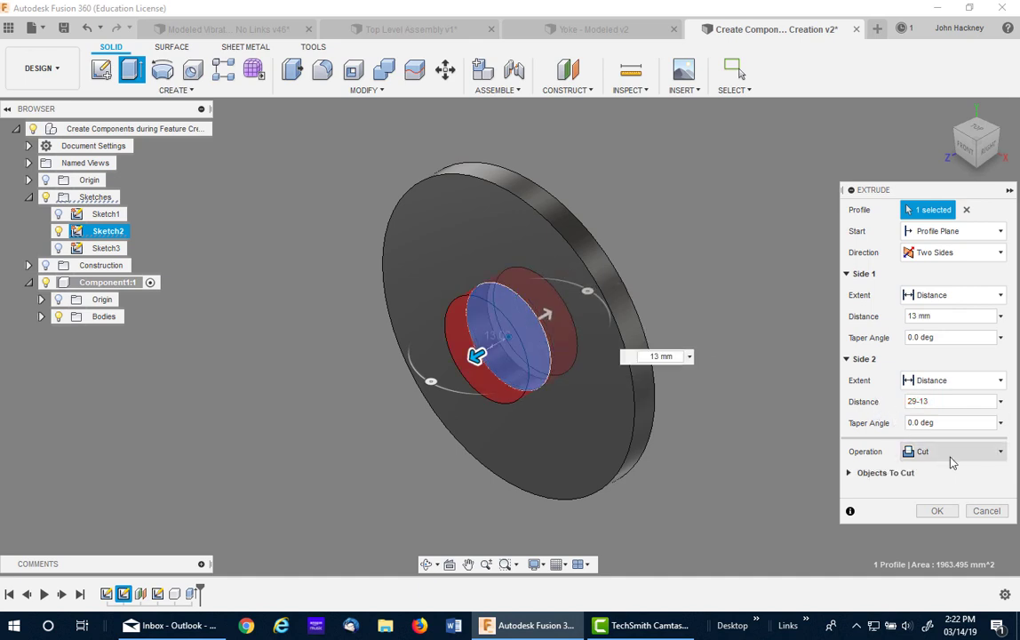
click(946, 455)
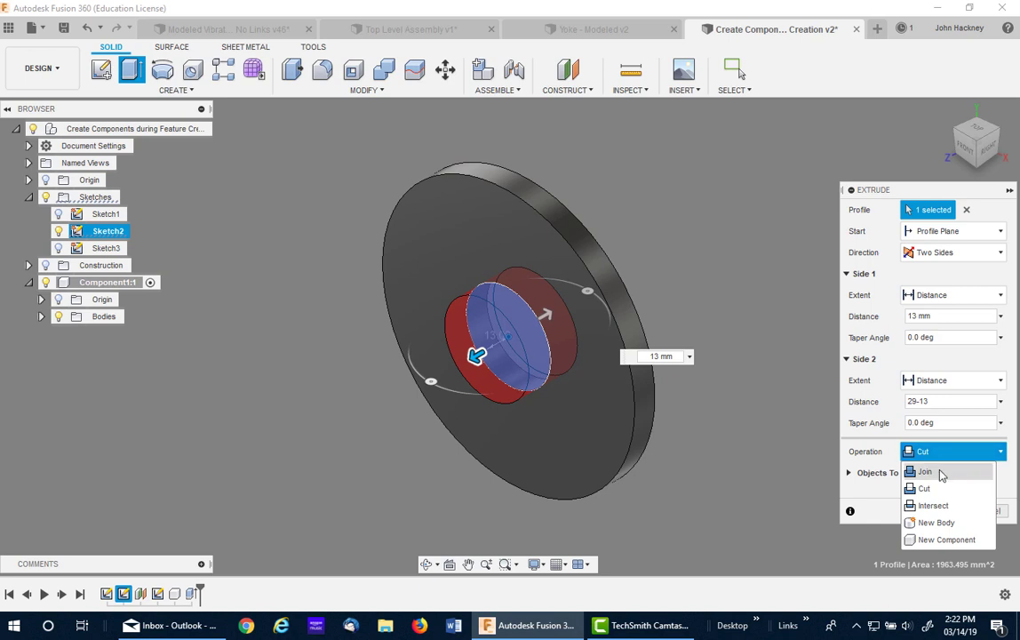
click(926, 472)
click(932, 492)
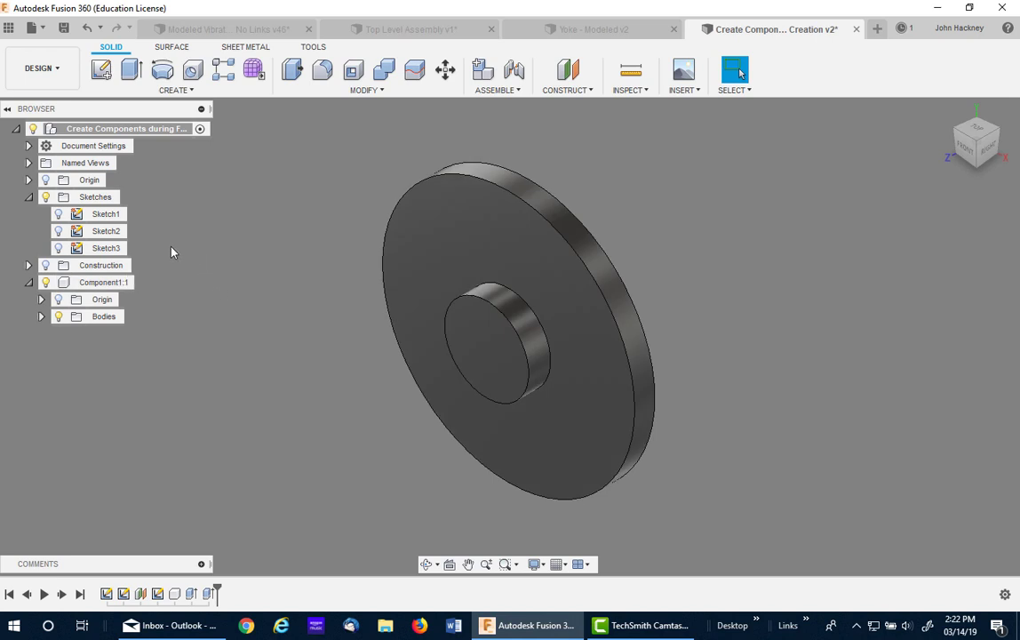
Step: Show Sketch3 and extrude its small circle -5 mm as a cut into the hub
click(59, 248)
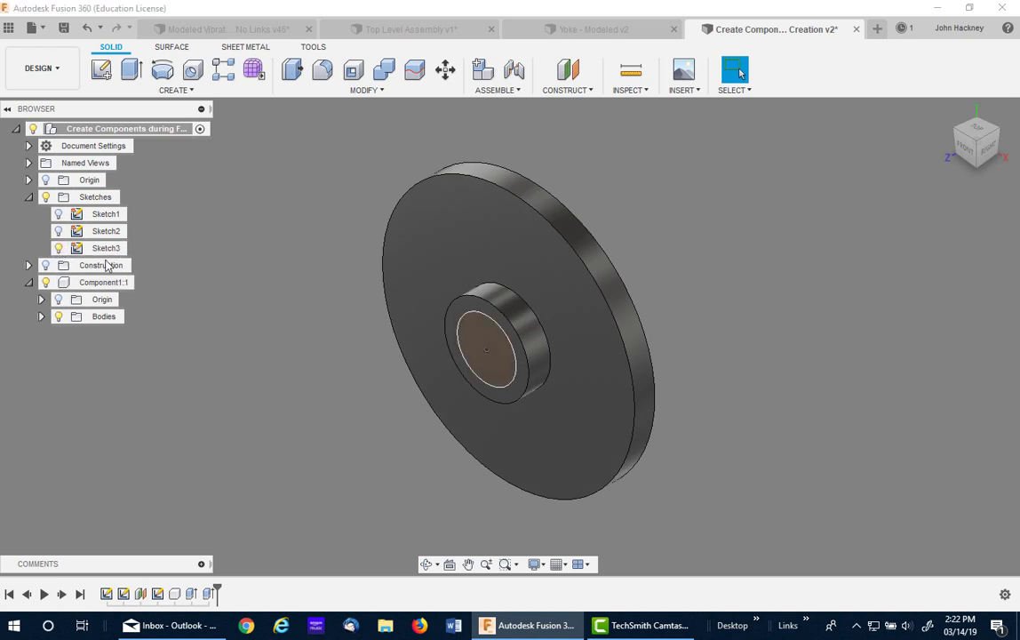
click(135, 72)
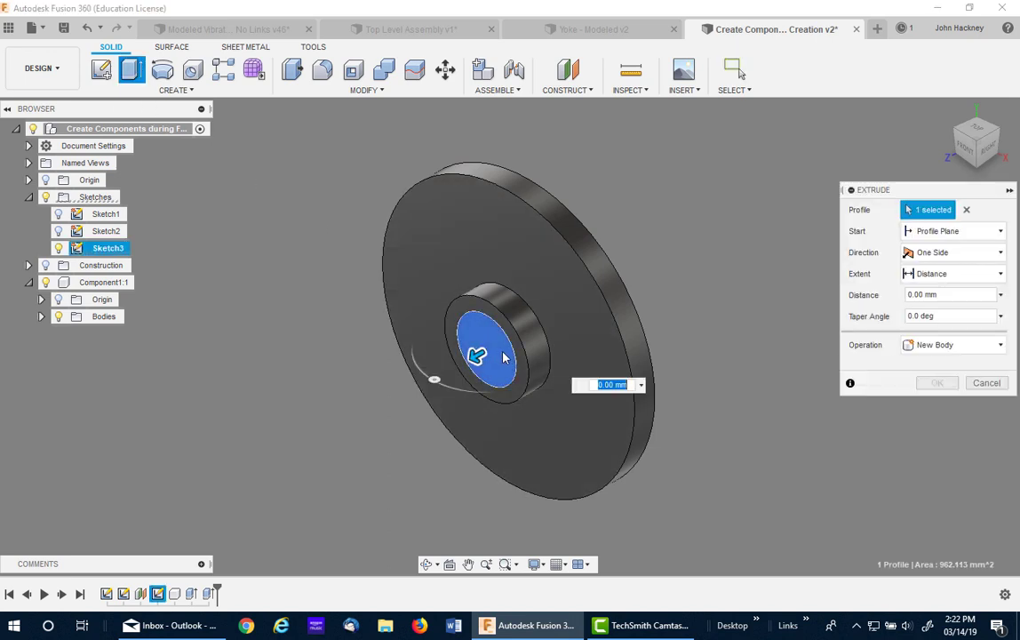
drag(478, 359, 514, 330)
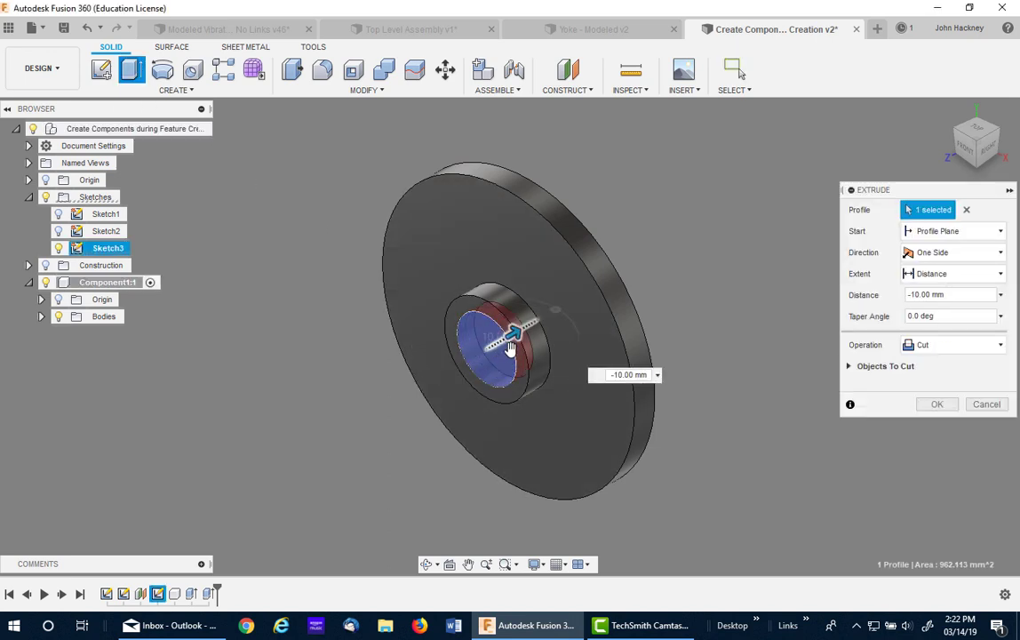
click(953, 294)
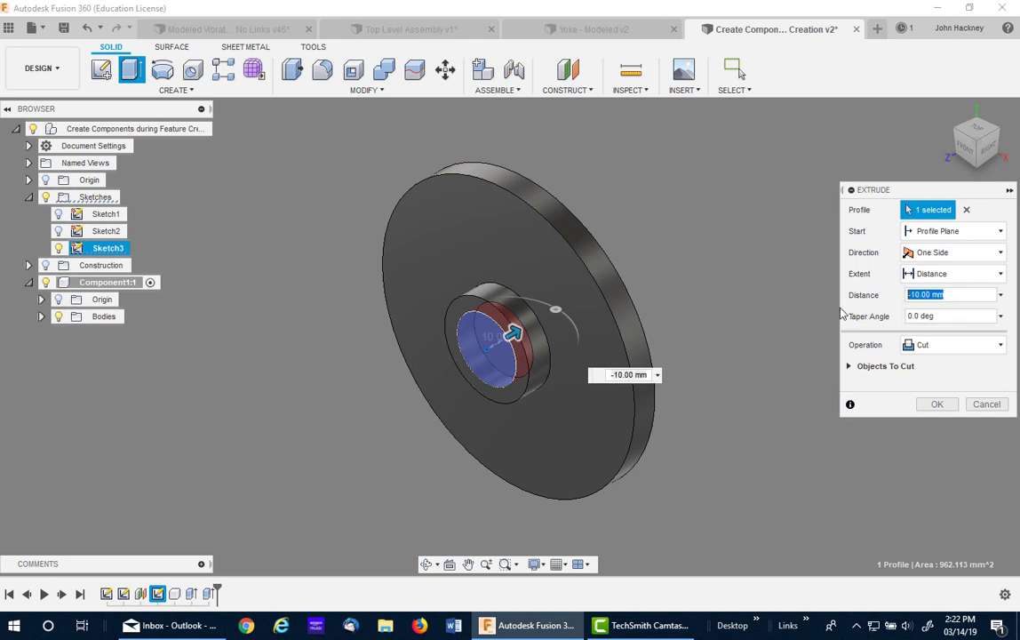
text(-5)
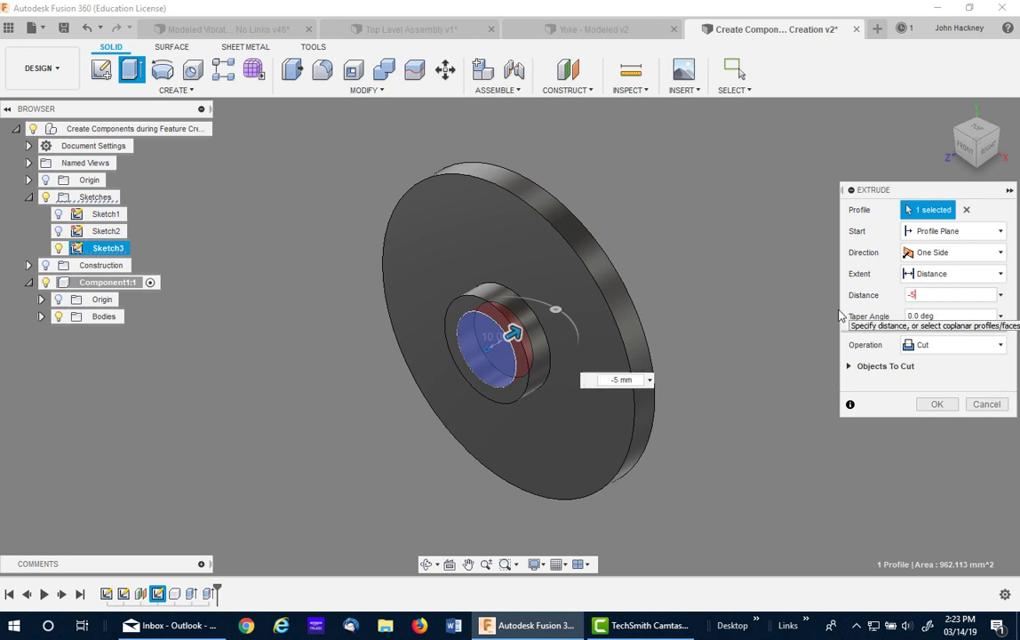
click(928, 405)
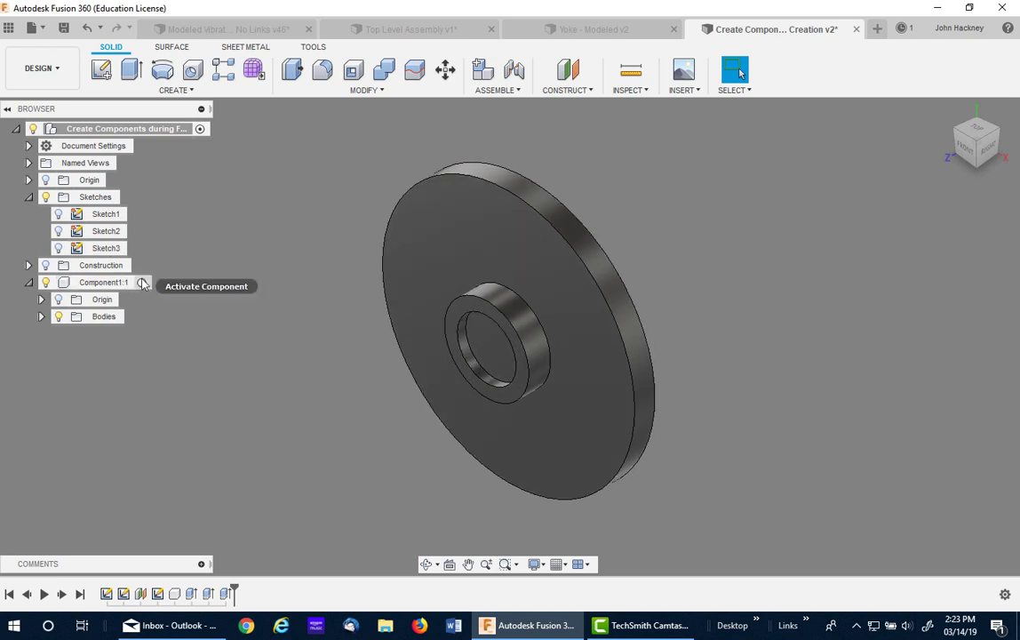
Step: Drag Sketch1, Sketch2 and Sketch3 onto Component1:1, then expand its Bodies and Sketches folders
click(141, 282)
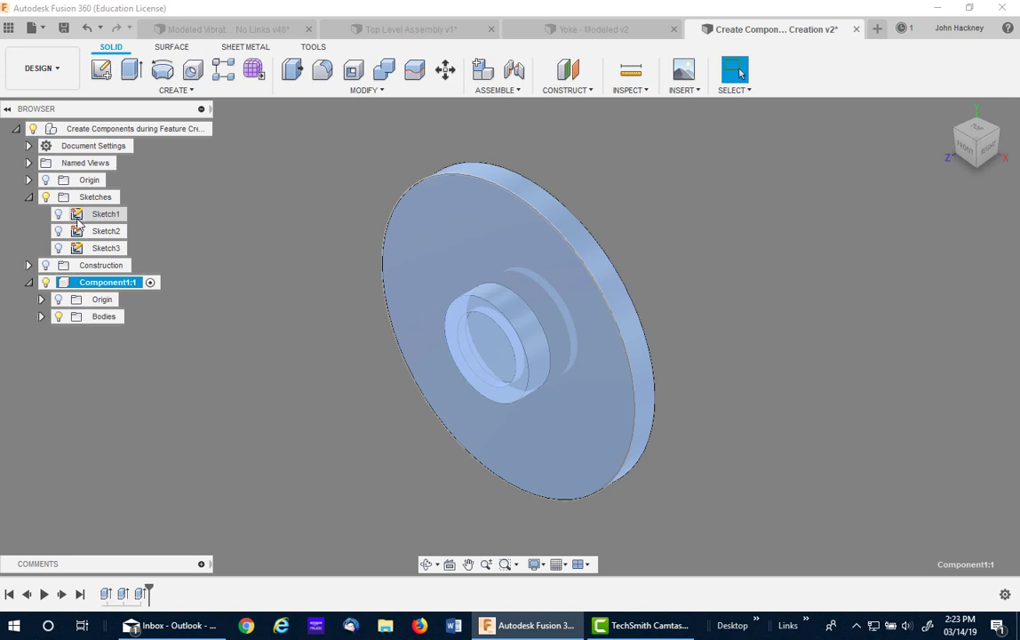
mouse_move(89, 215)
mouse_down()
mouse_move(104, 242)
mouse_move(101, 281)
mouse_up()
drag(89, 214, 108, 268)
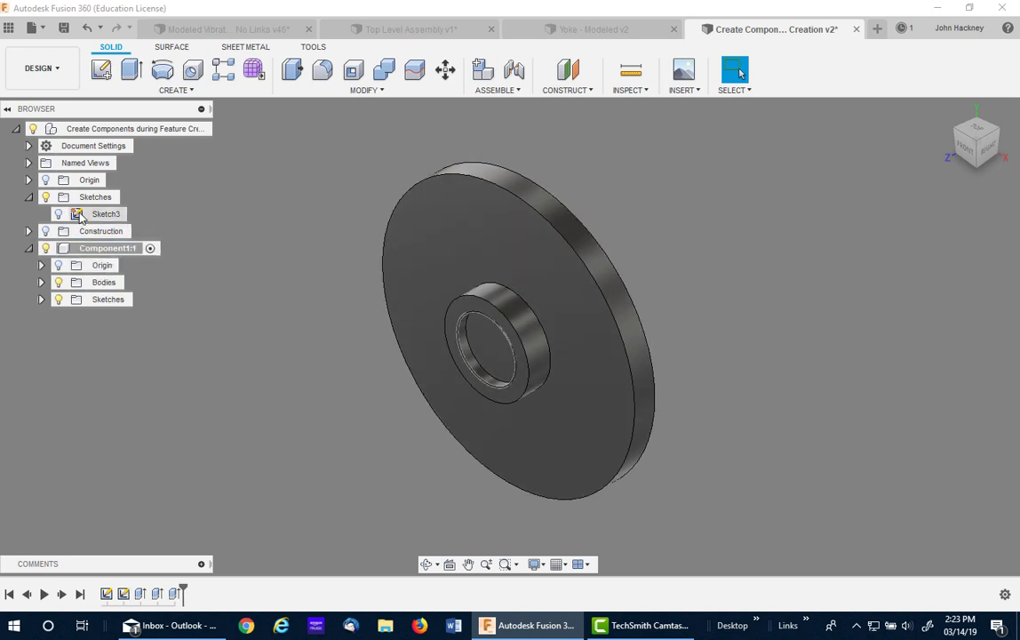
drag(100, 214, 111, 255)
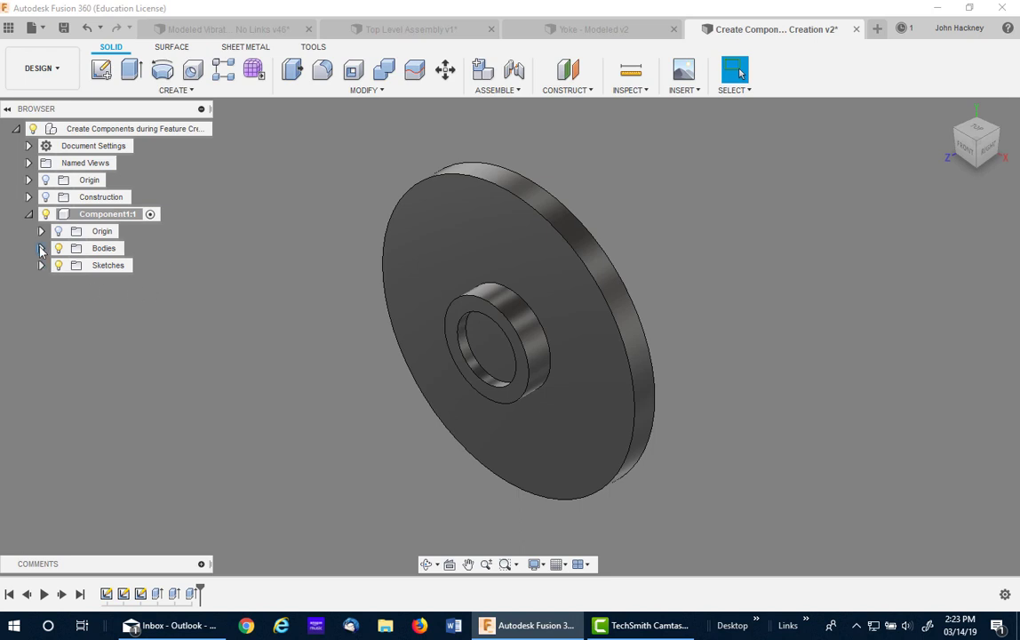
click(41, 248)
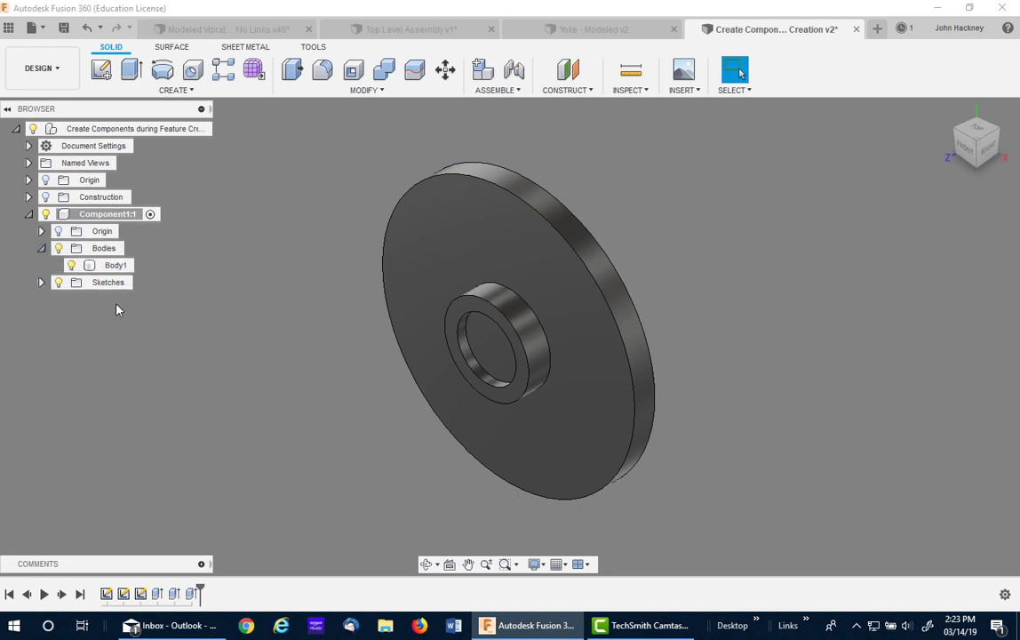
click(41, 282)
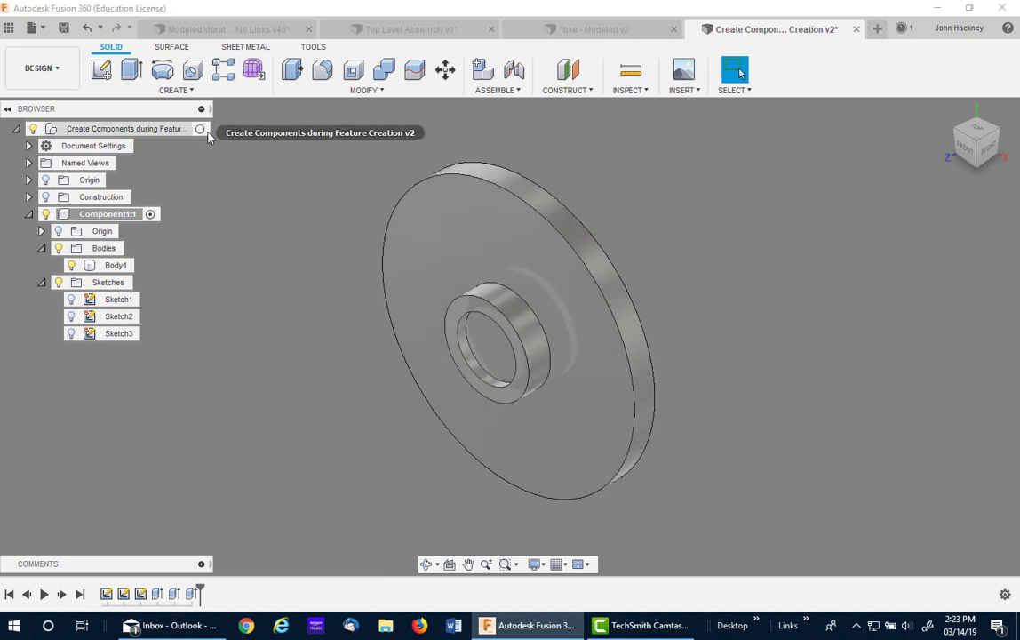
click(200, 129)
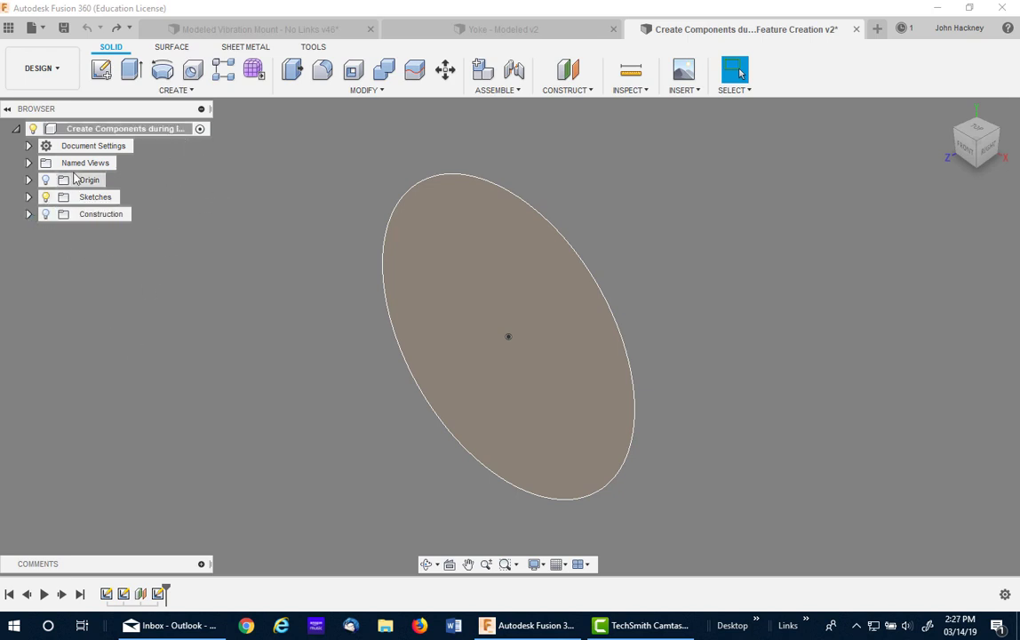
Step: Create an empty, activated Component1 with Create > New Component
click(201, 93)
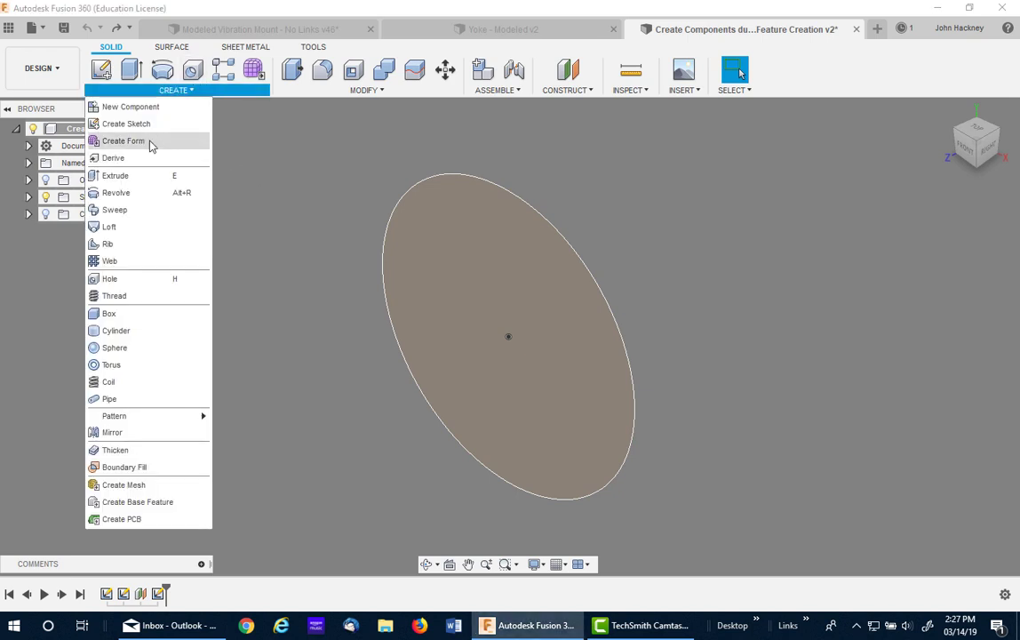
click(125, 108)
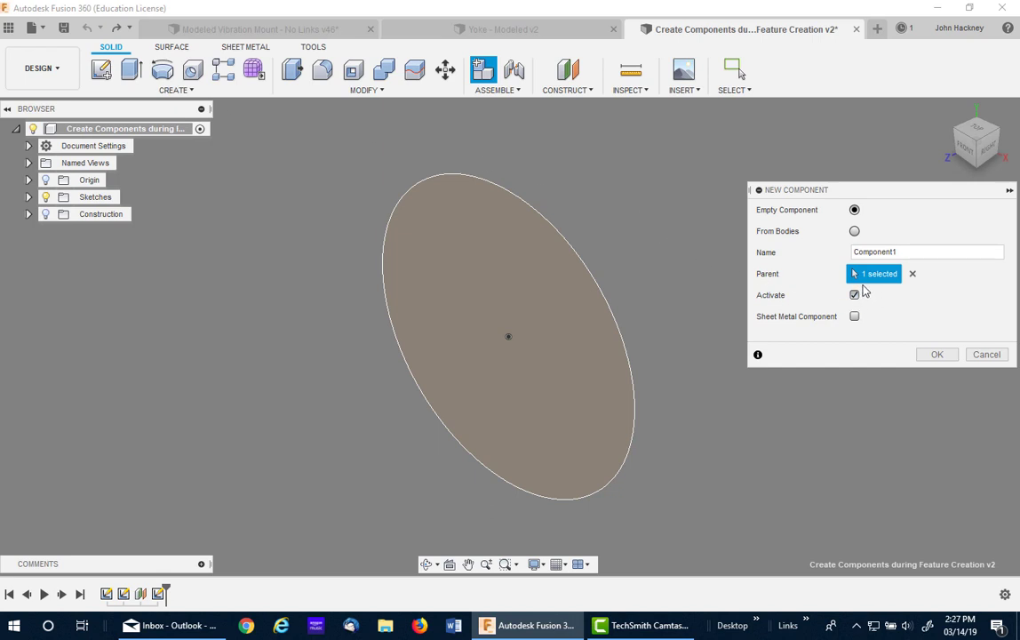
click(938, 355)
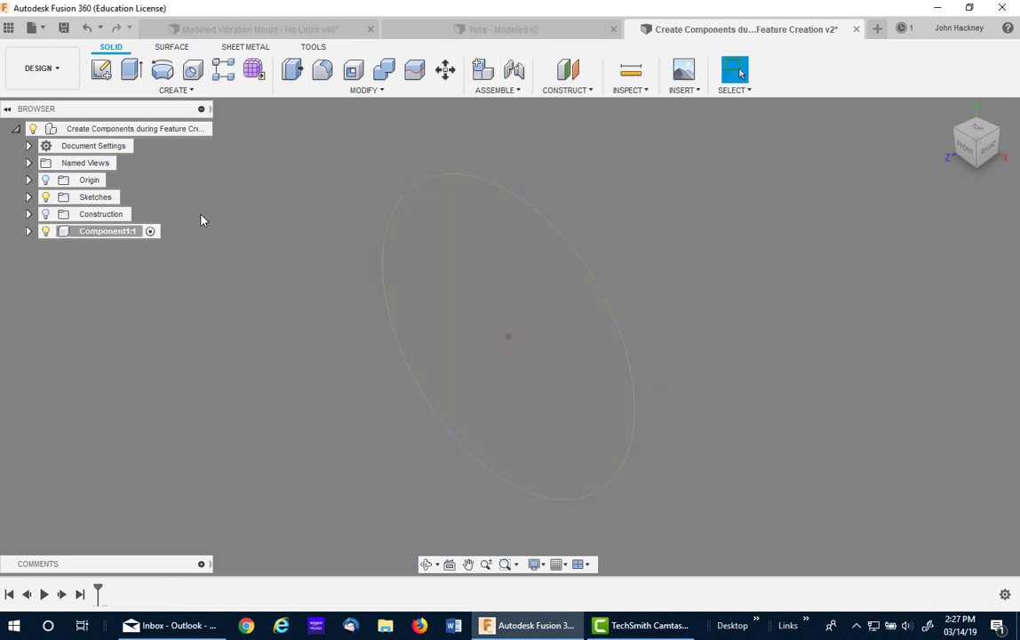
Step: Extrude the Sketch1 ellipse profile -12 mm into a disc body inside Component1
click(28, 197)
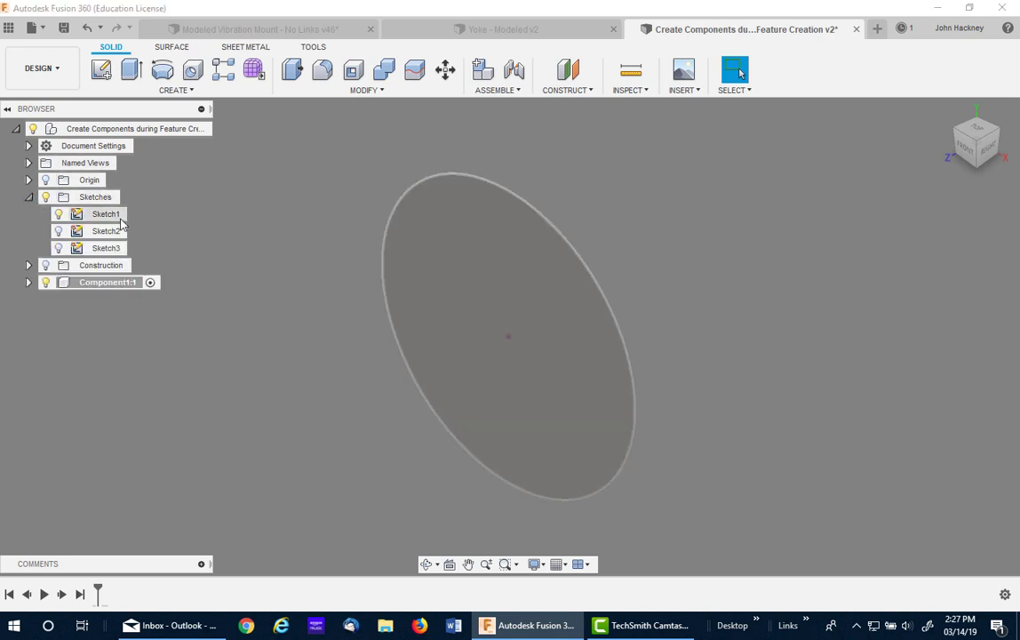
click(131, 71)
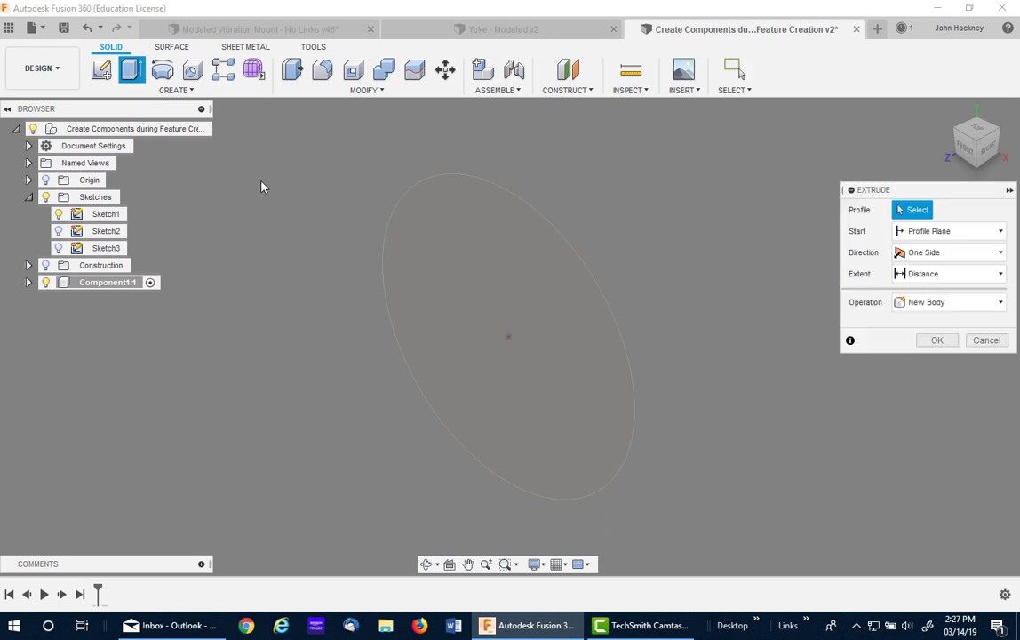
click(422, 265)
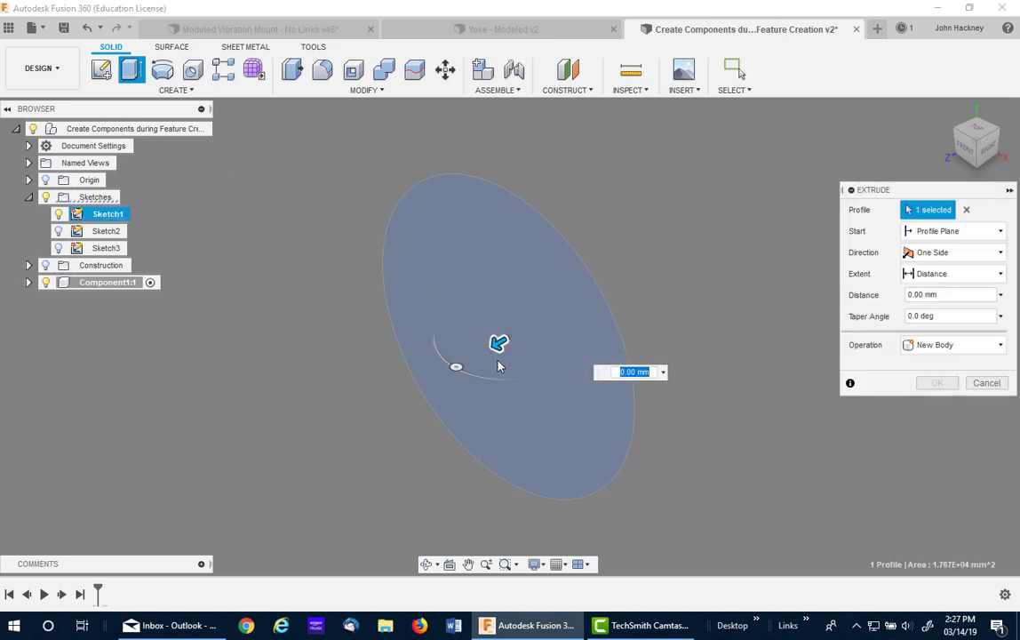
drag(496, 345, 519, 343)
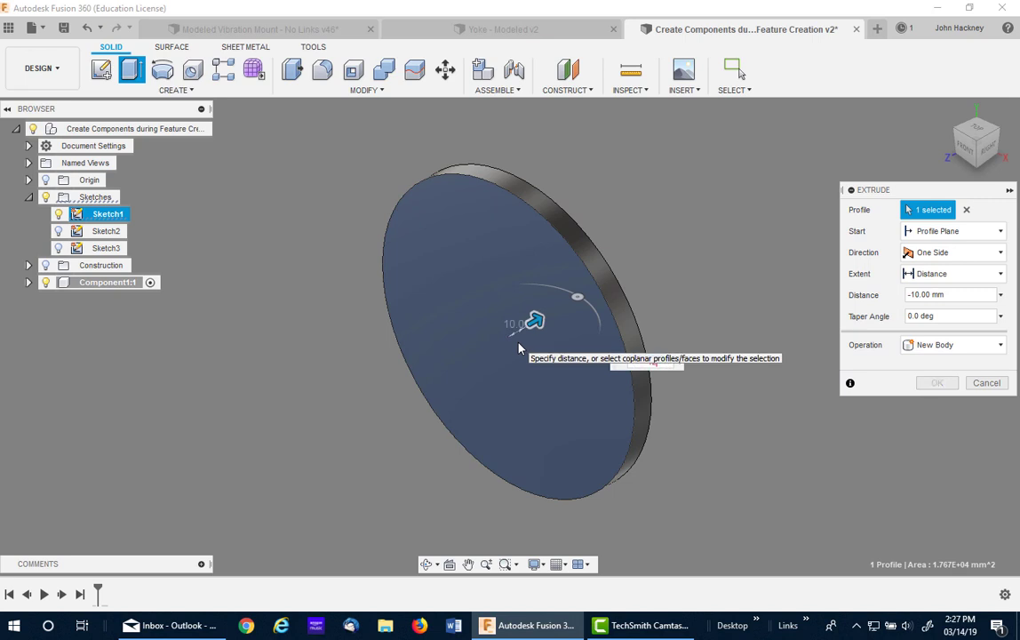
text(-12)
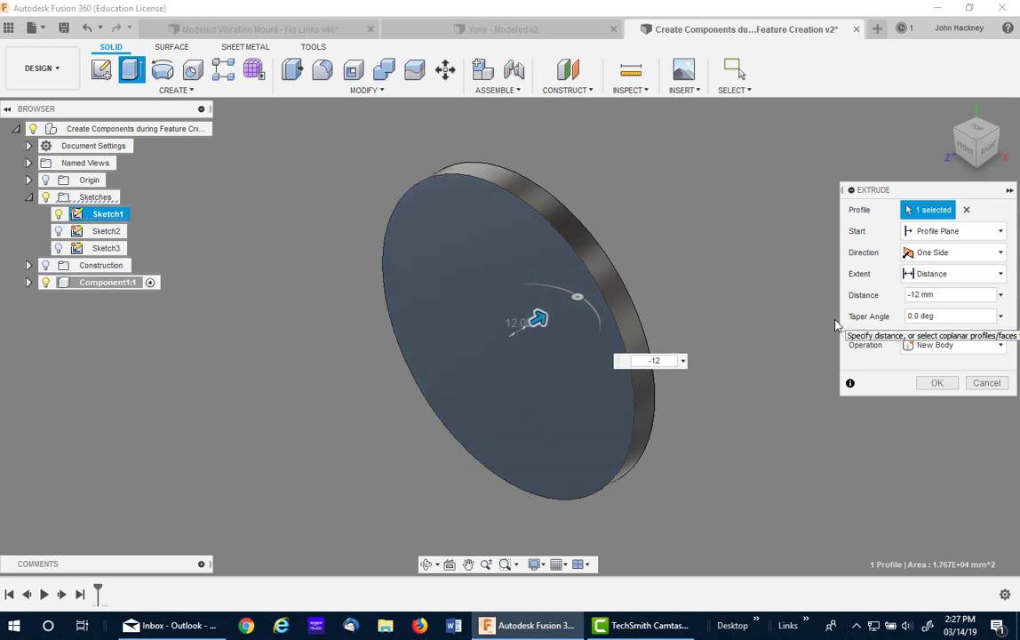
click(936, 384)
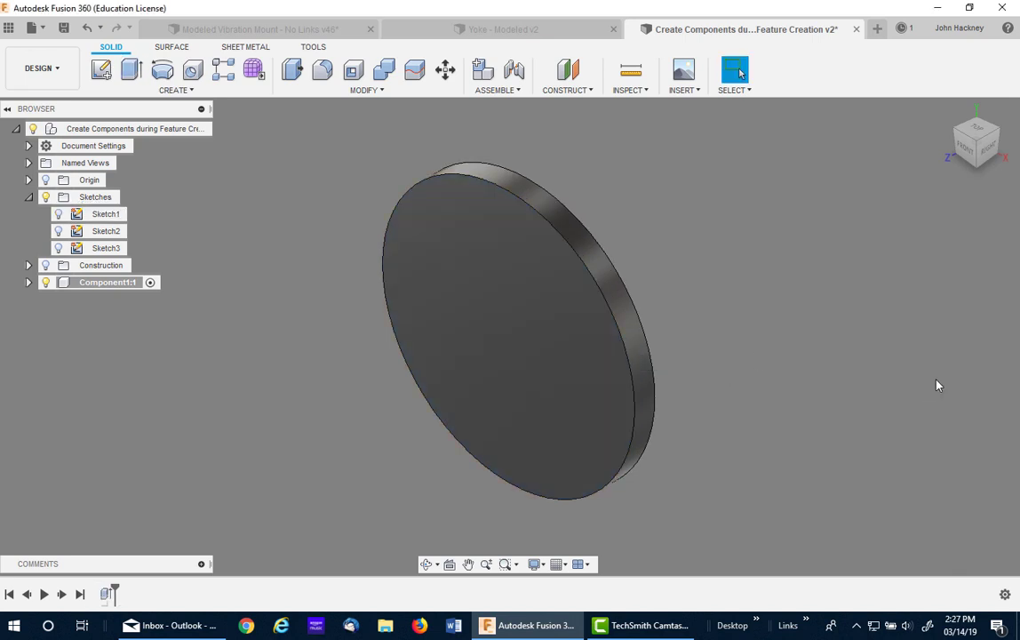
Step: Expand Component1:1 and its Bodies, then drag Sketch1 from the top-level sketches into it
click(27, 283)
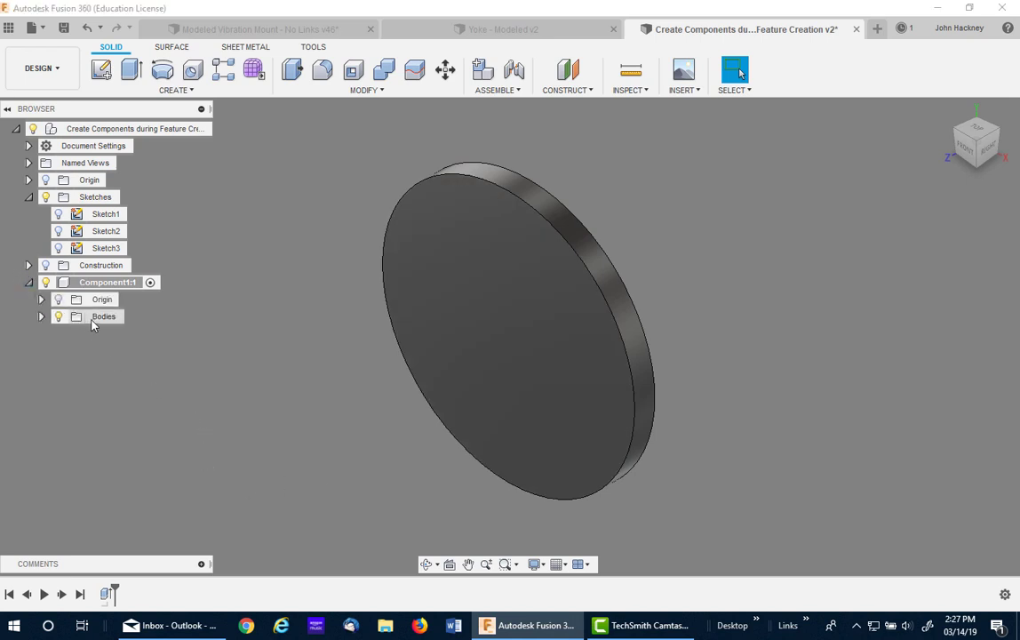
click(41, 316)
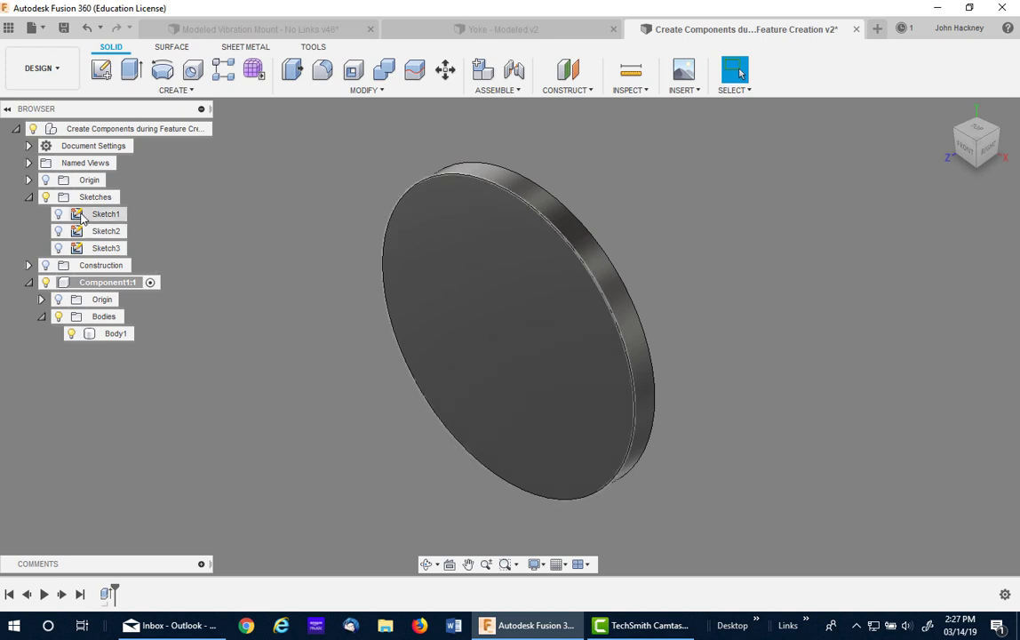
drag(78, 220, 103, 283)
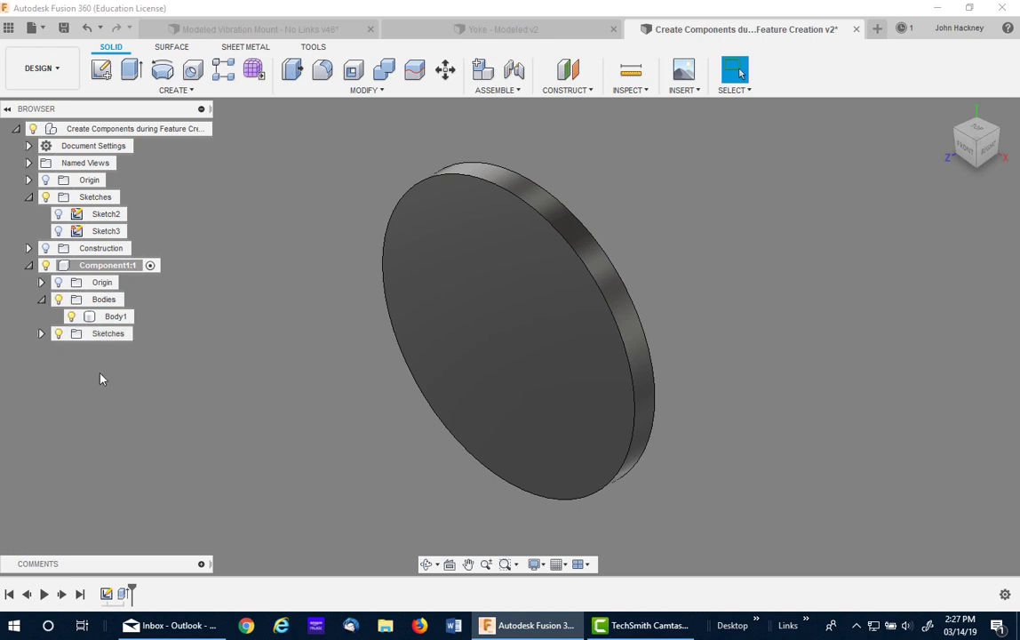
Step: Select Component1's disc and set up a Two Sides extrusion of the inner circle
click(121, 266)
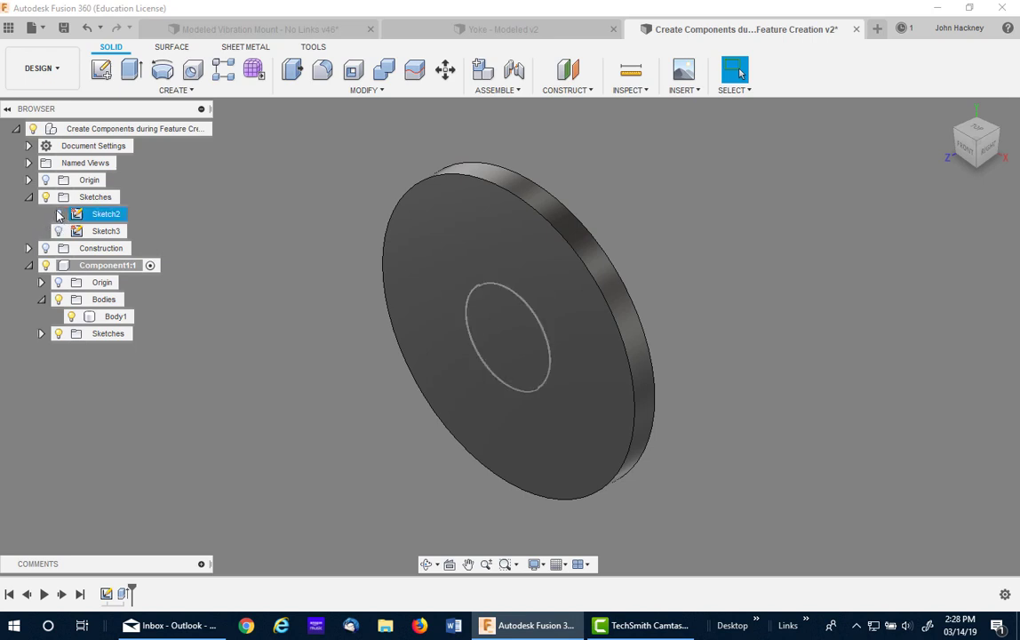
click(132, 69)
click(520, 348)
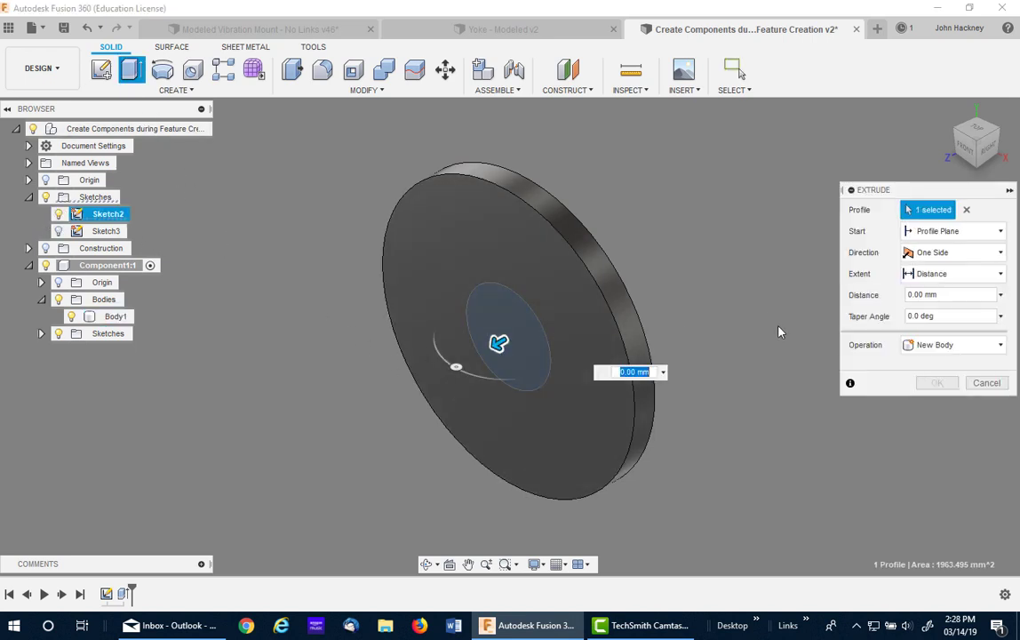
click(942, 258)
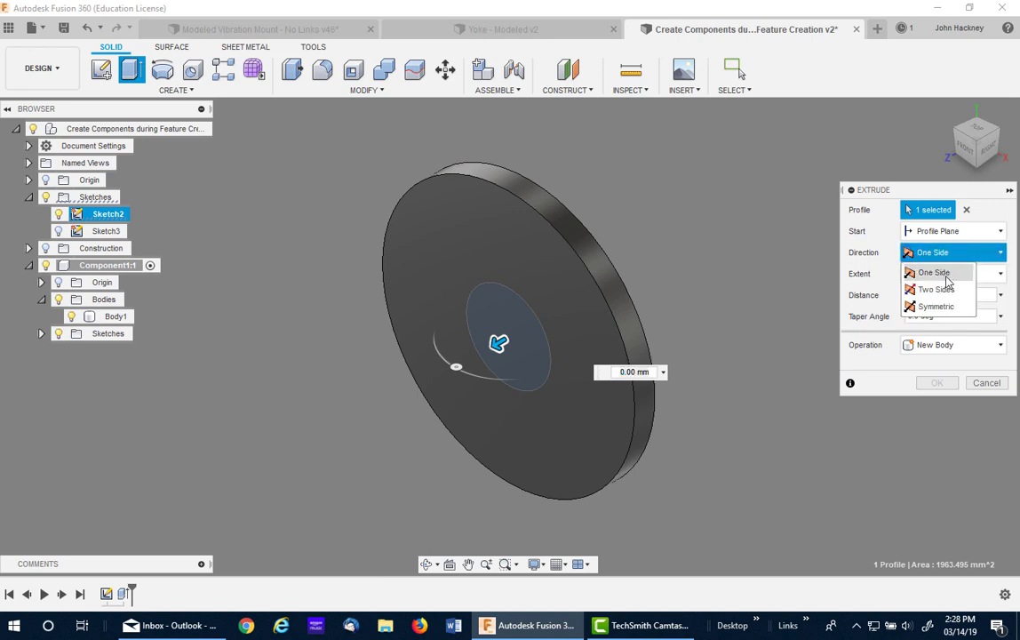
click(928, 290)
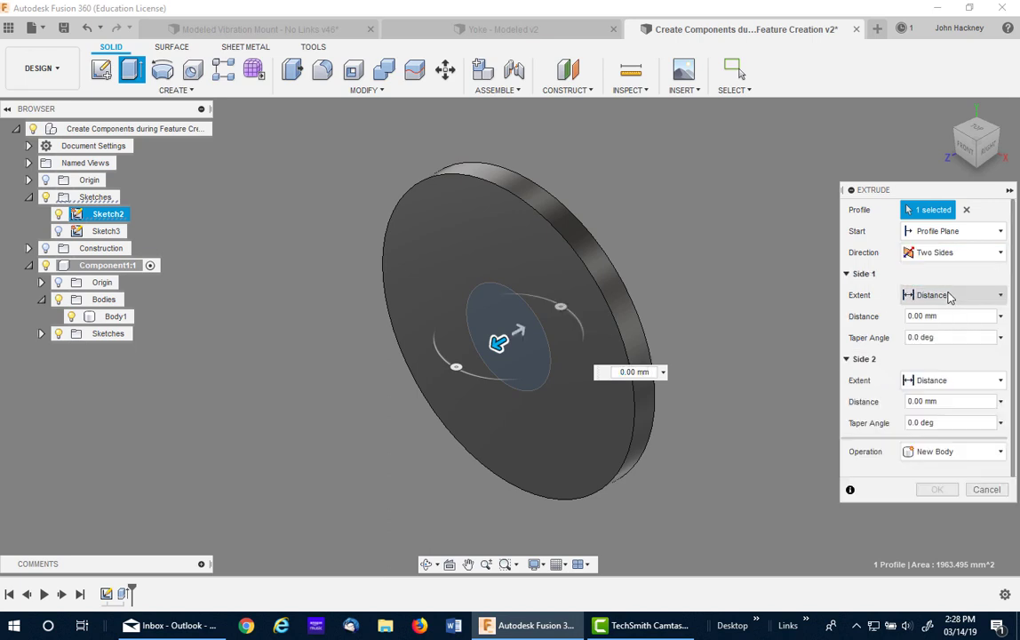
Step: Set side one to 13 mm and side two to 29-13, joined to the disc
click(957, 316)
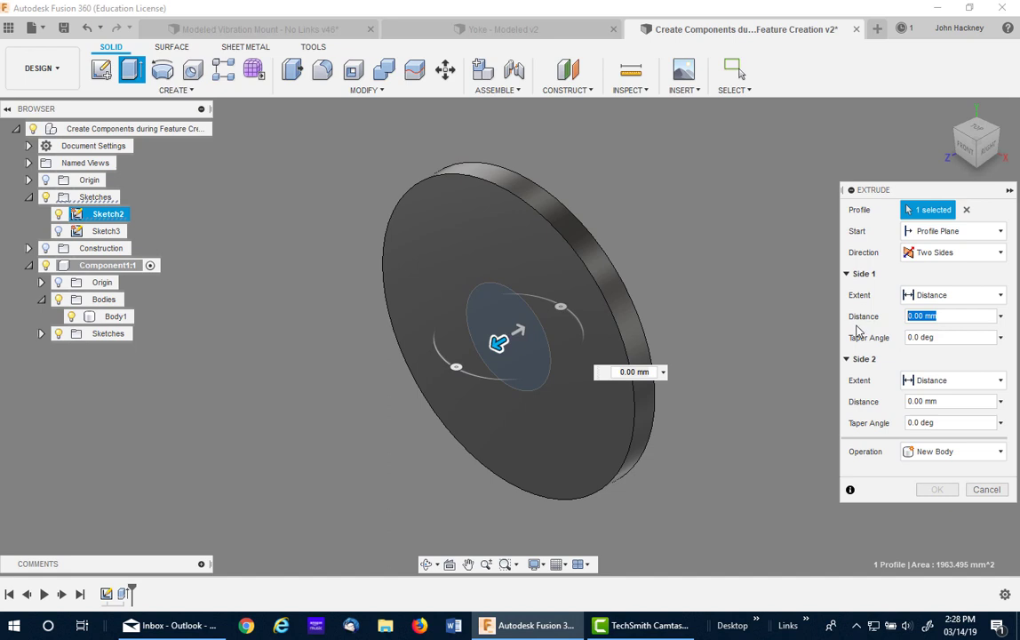
text(13)
click(936, 401)
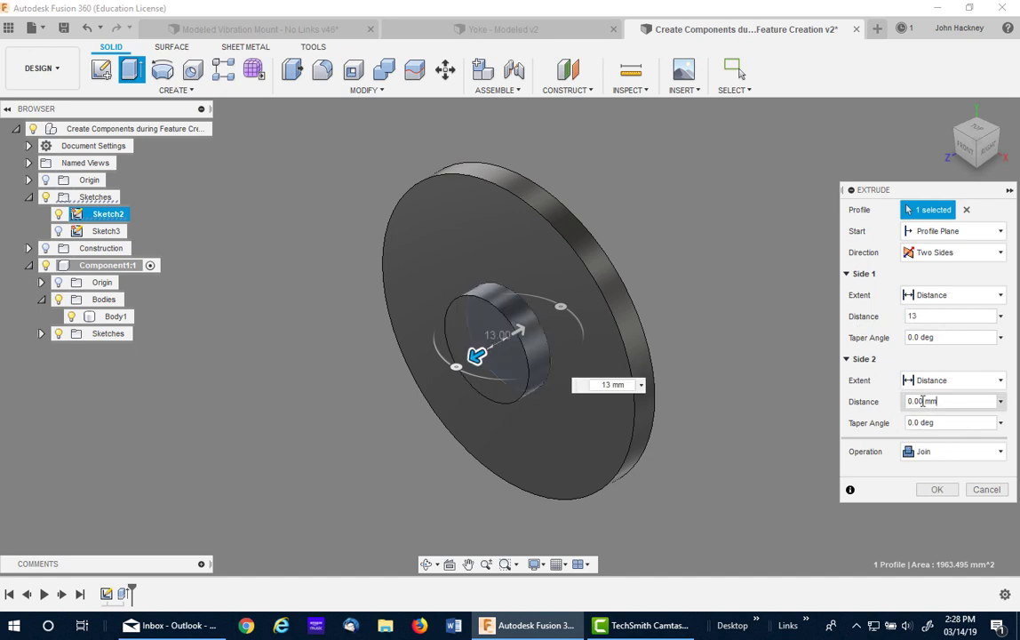
text(29-)
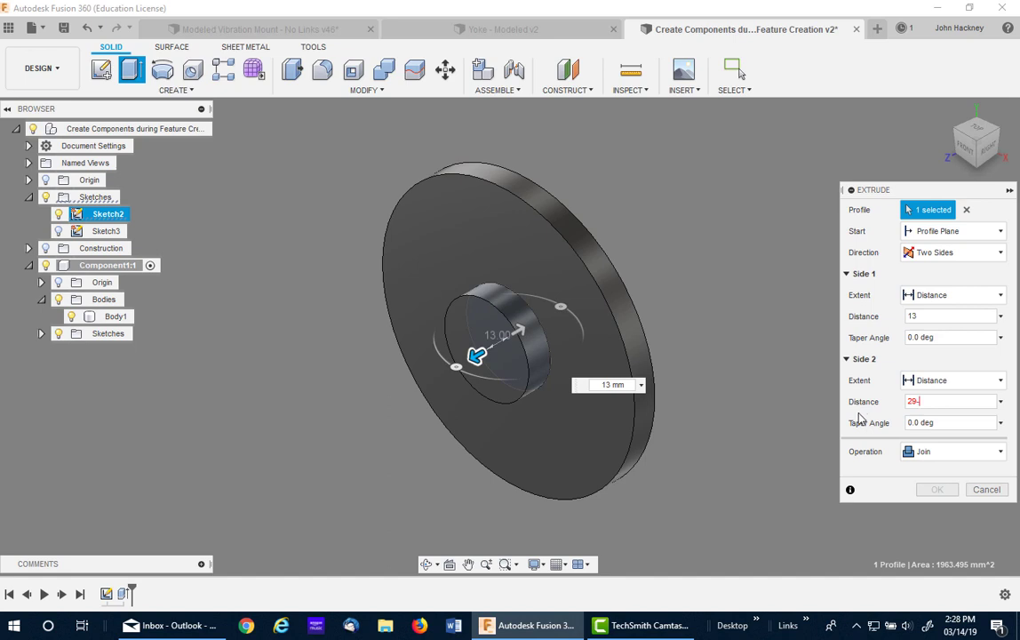
text(13)
key(Return)
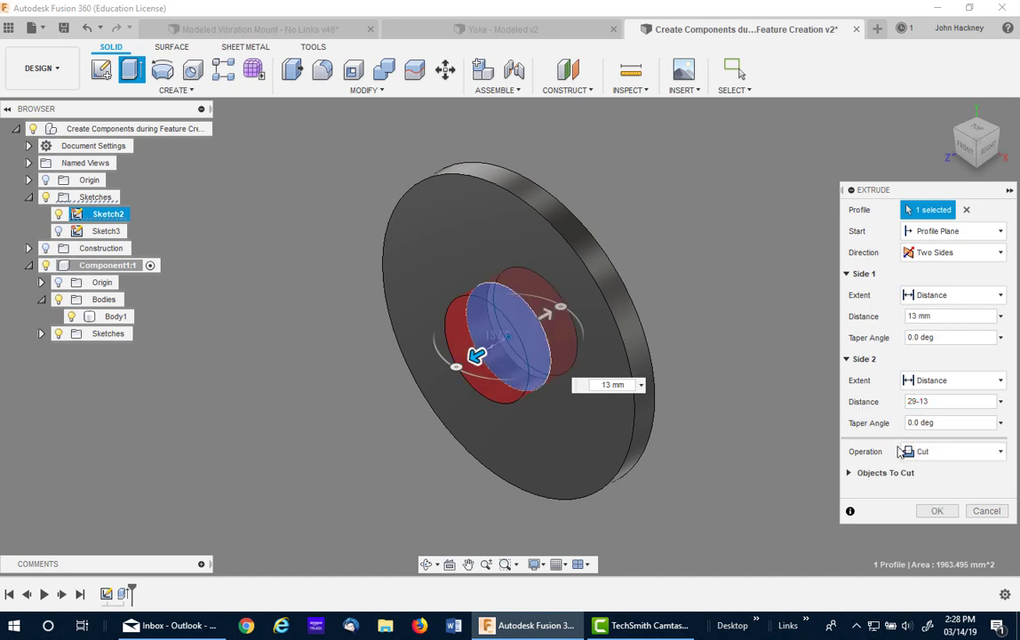
click(923, 451)
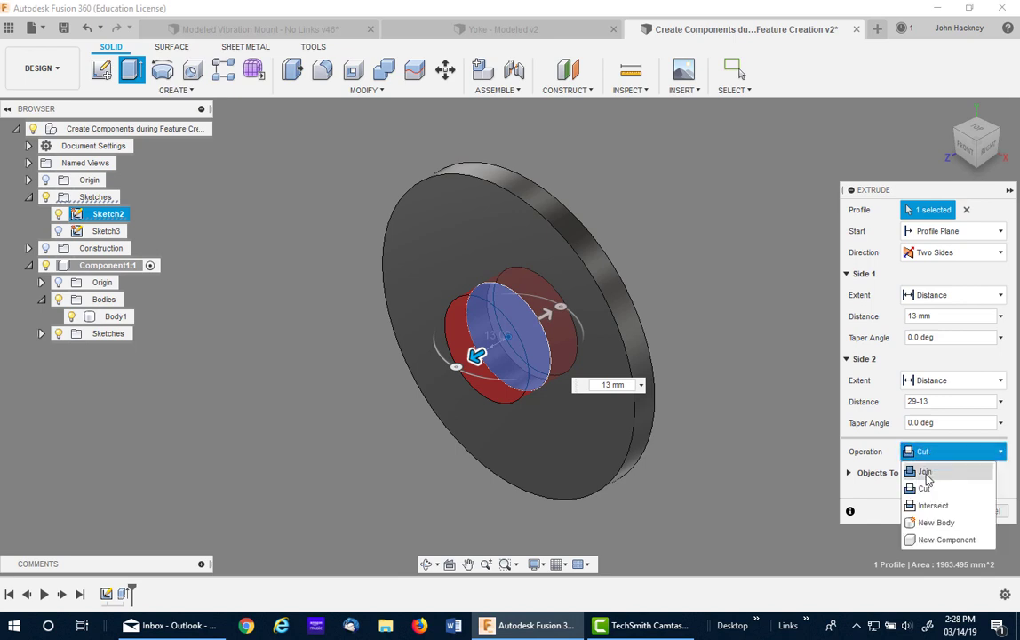
click(926, 478)
click(931, 486)
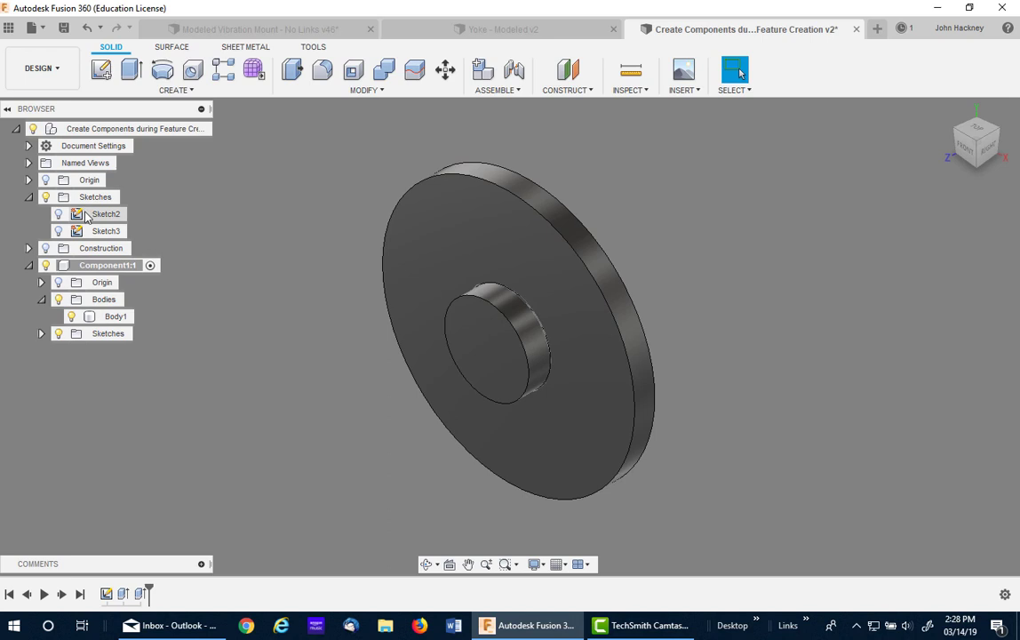
Step: Drag Sketch2 onto Component1:1, then undo back to the lone ellipse sketch
drag(86, 217, 108, 267)
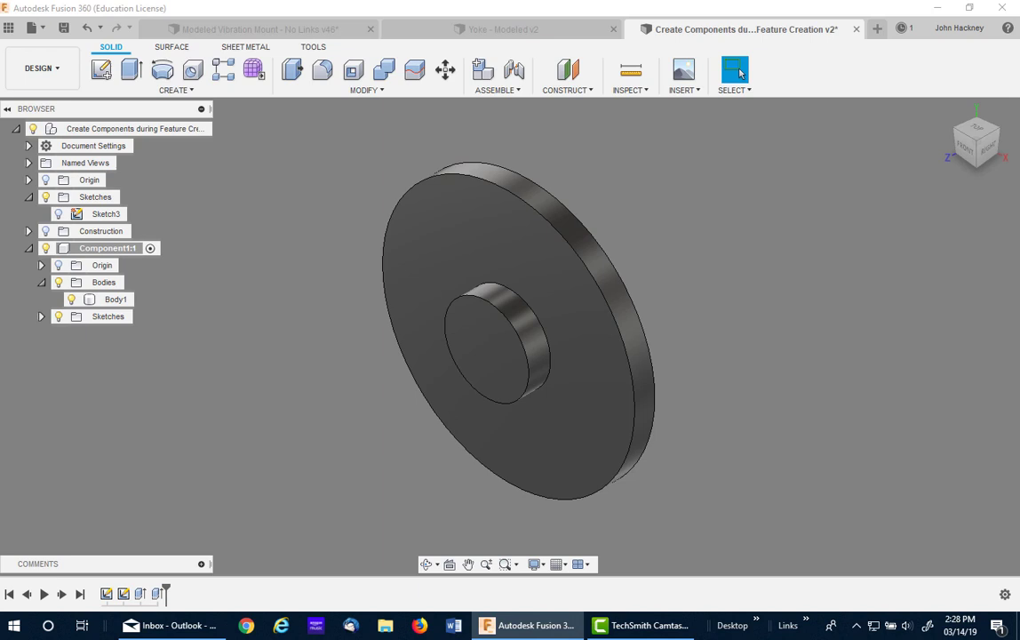
key(ctrl+z)
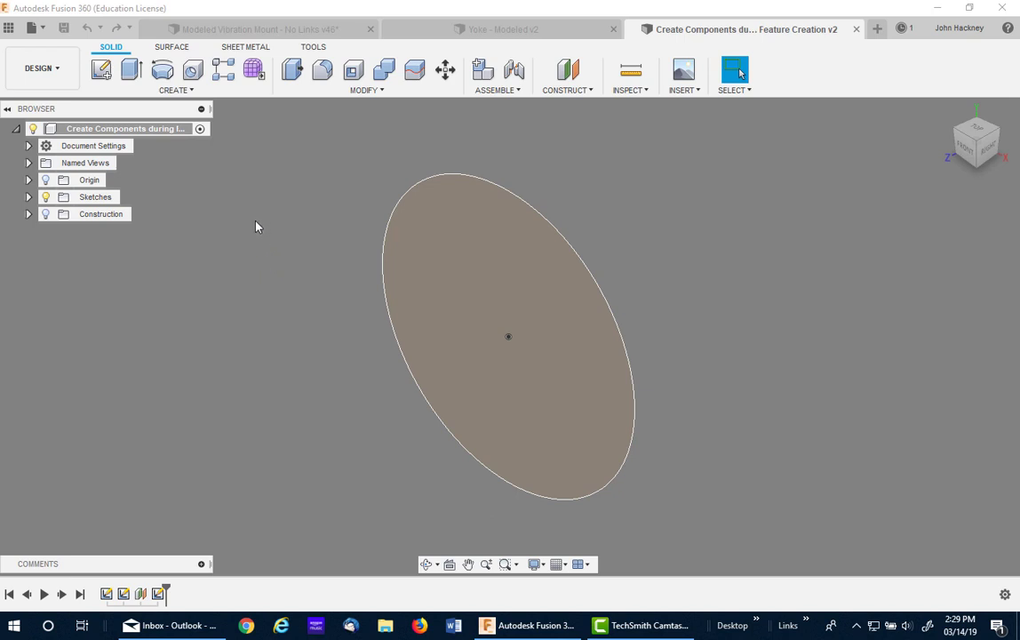
Step: Extrude Sketch1's ellipse profile -12 mm into a solid disc body
click(28, 197)
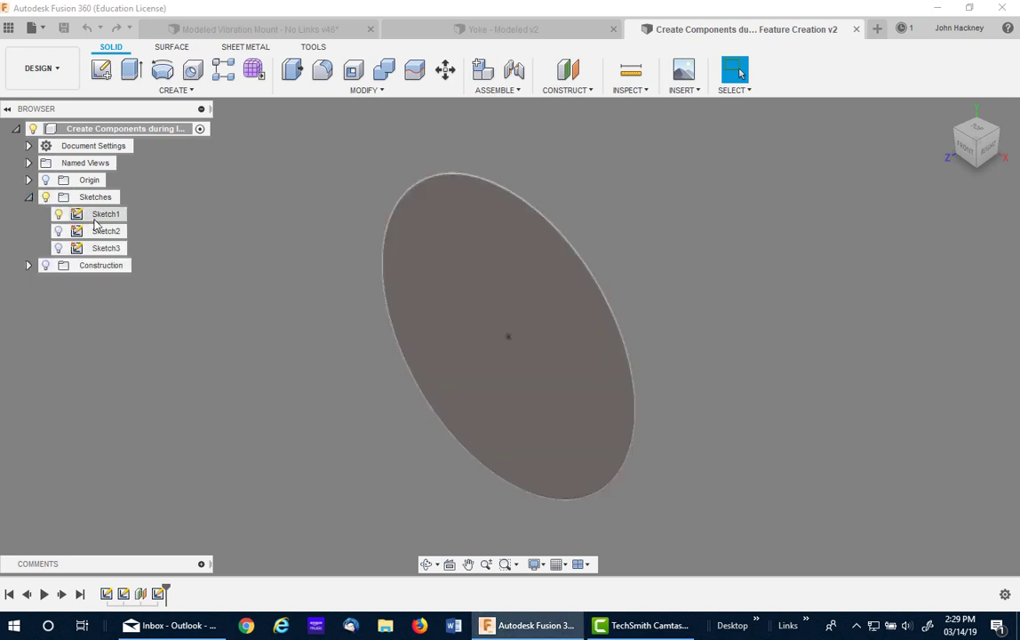
click(99, 214)
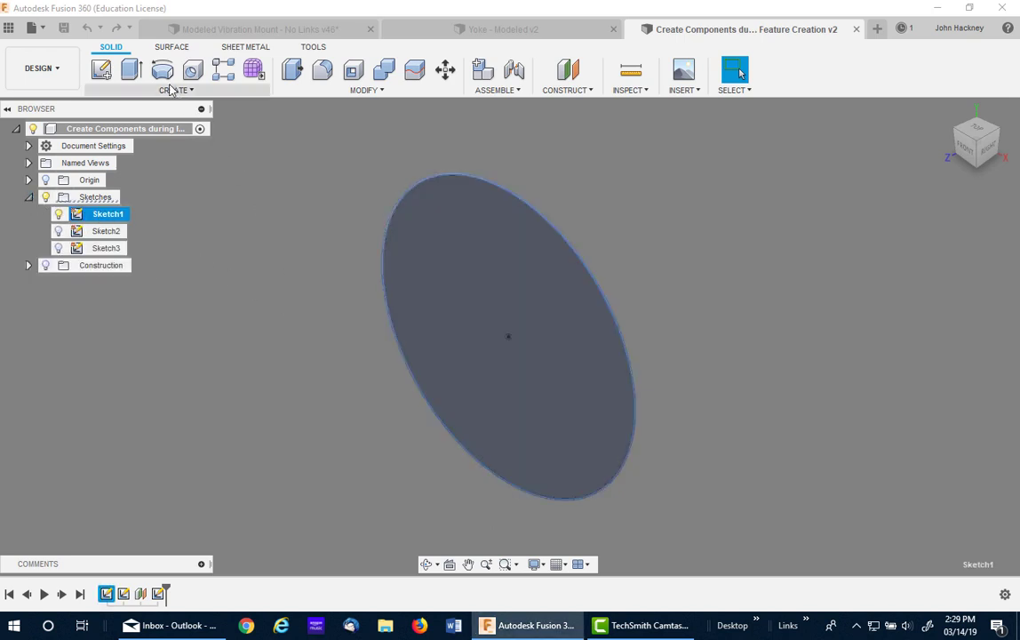
click(131, 69)
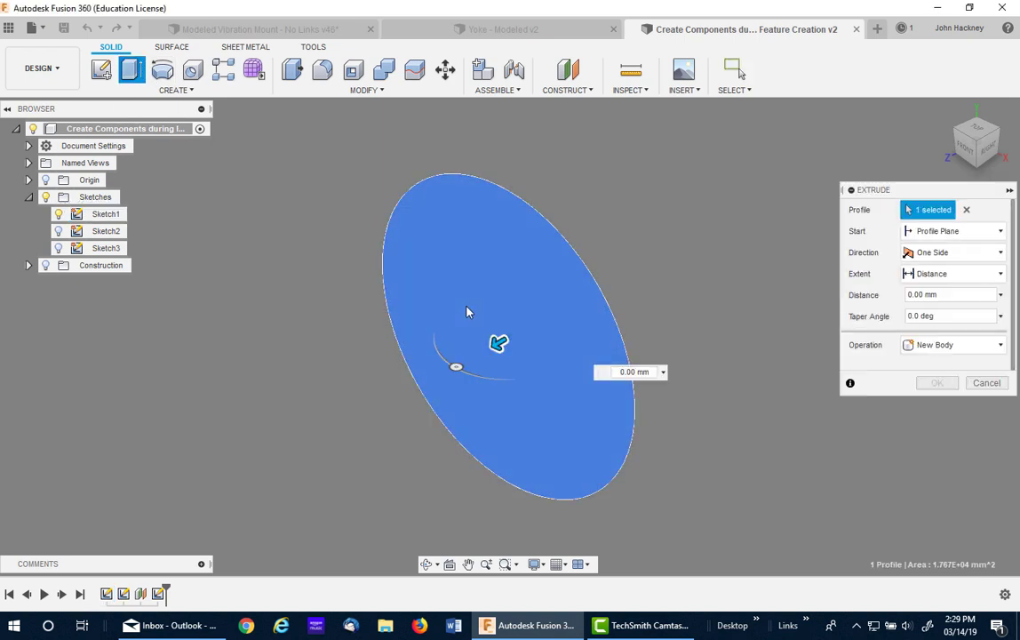
drag(497, 339, 507, 338)
text(-12)
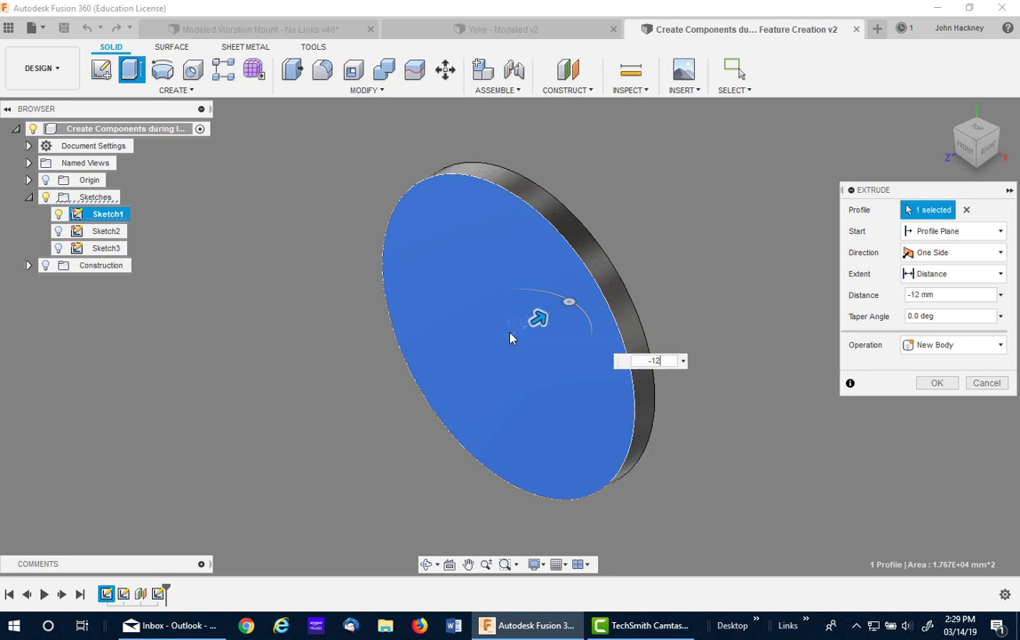
key(Return)
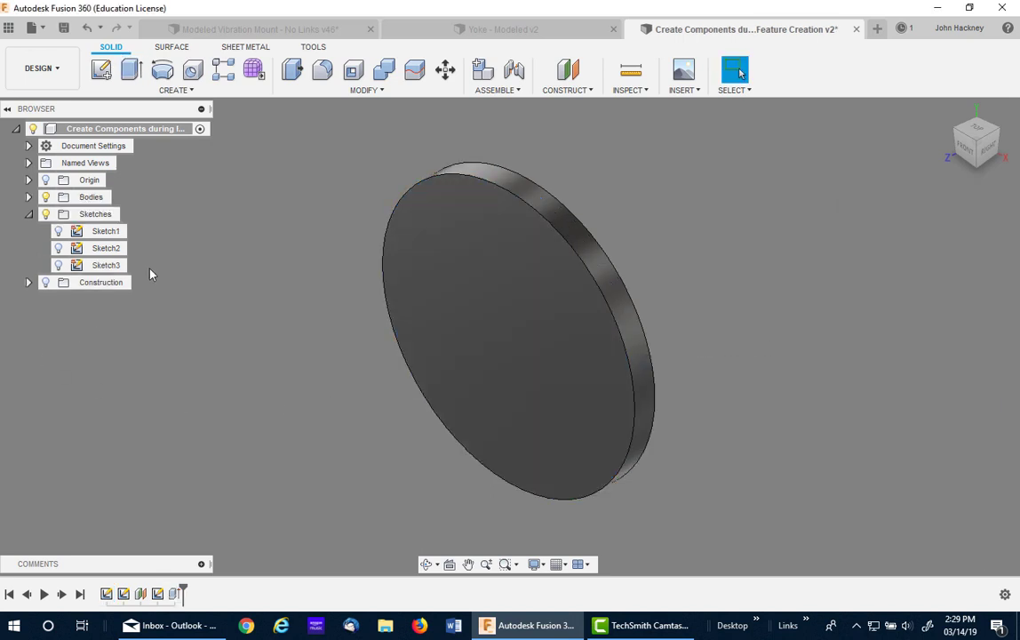
Step: Make Sketch2 visible and extrude its circle profile at the disc centre
click(27, 196)
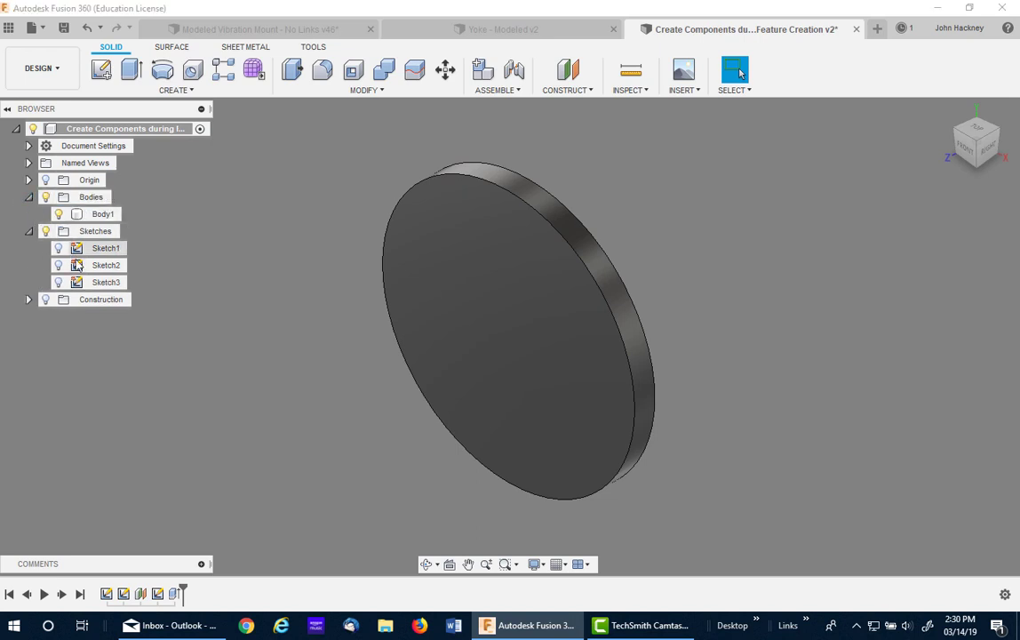
click(71, 268)
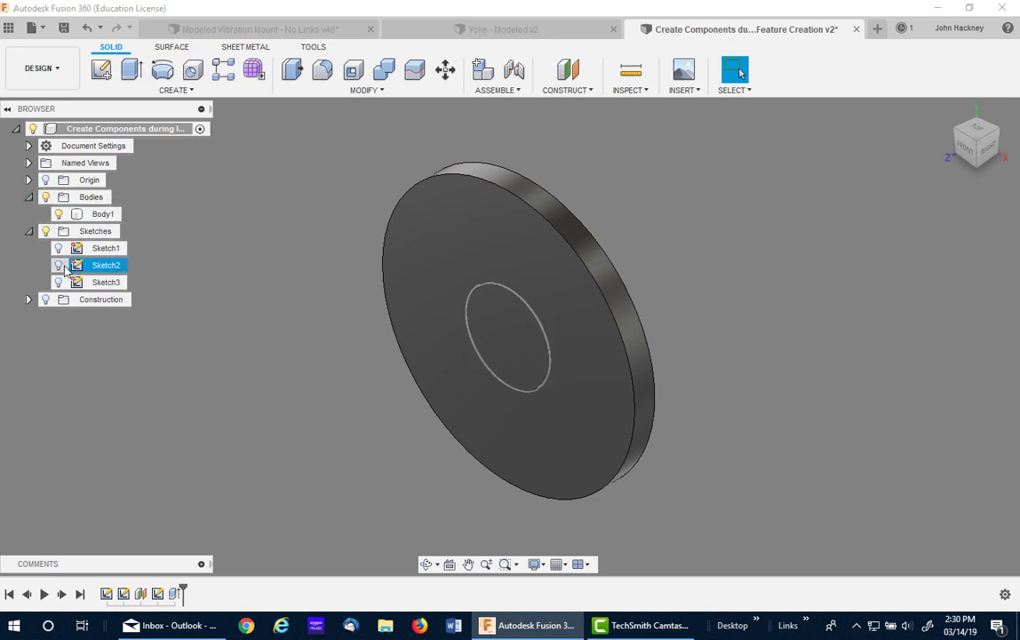
click(60, 266)
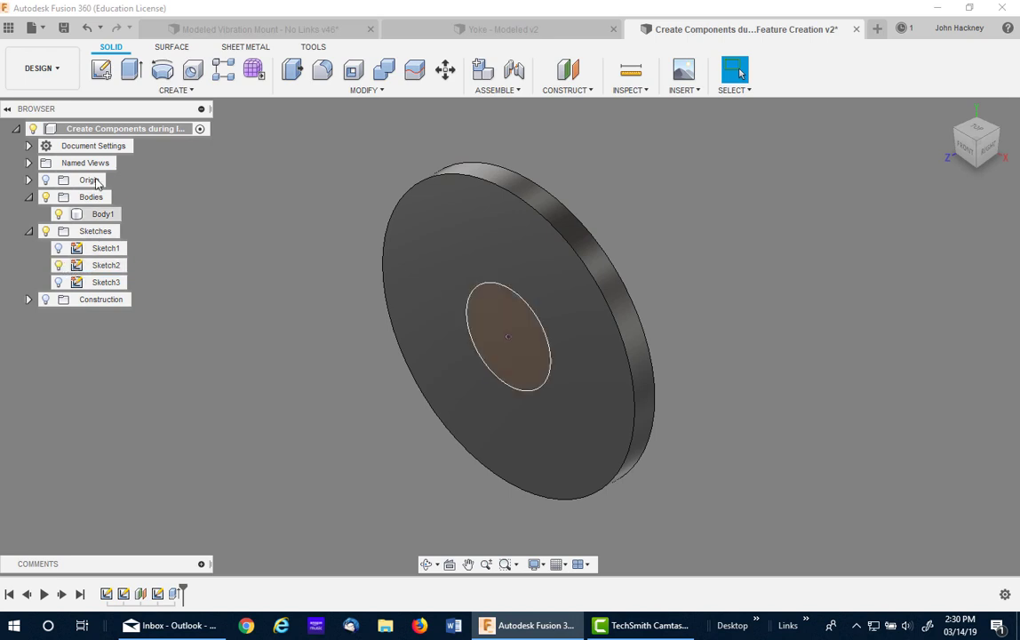
click(132, 71)
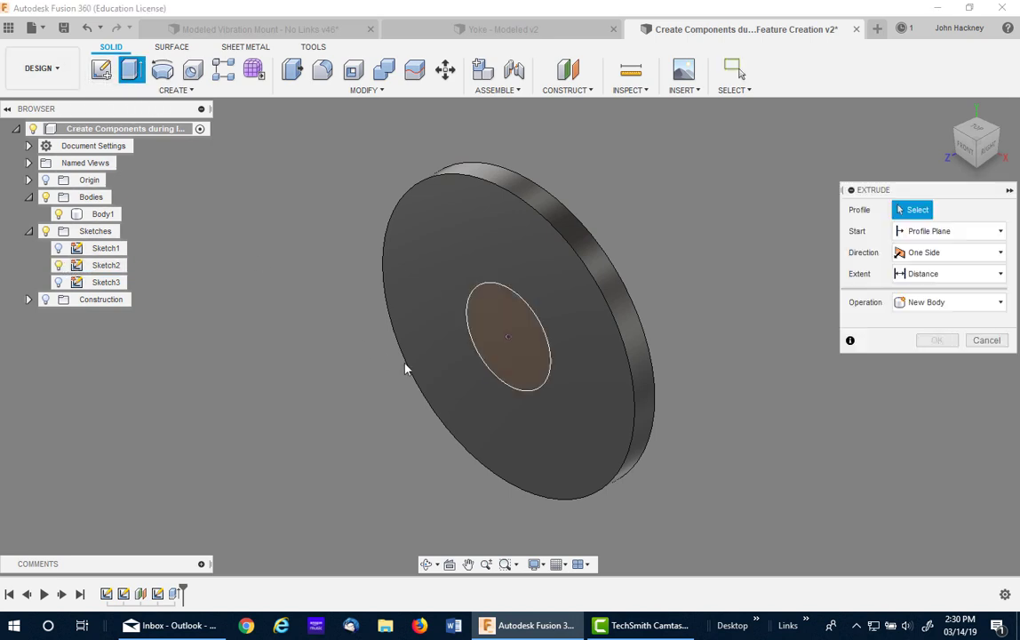
click(511, 358)
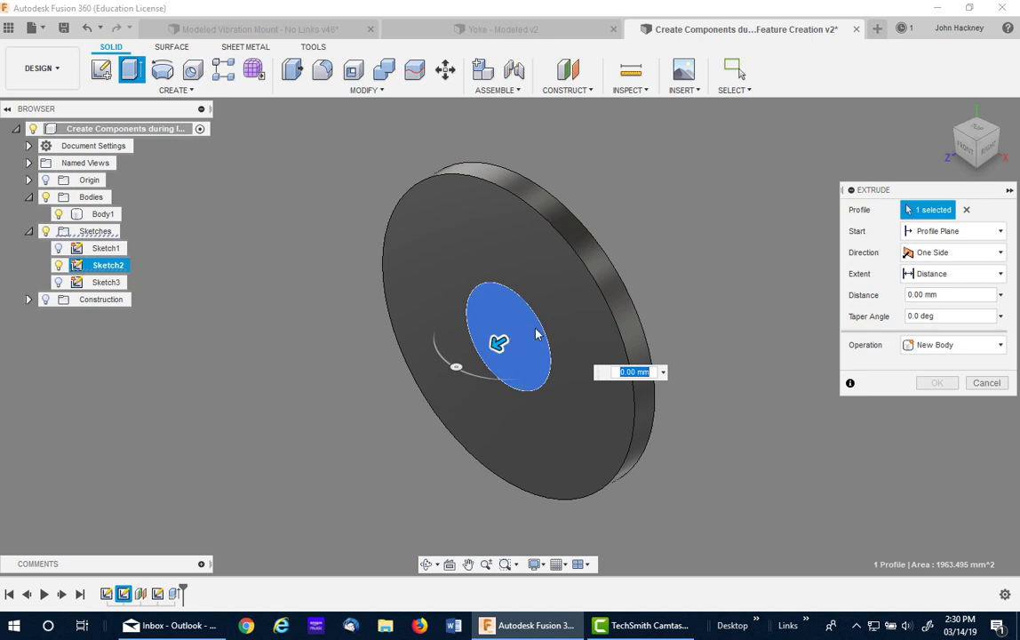
Step: Set the extrusion to Two Sides, 13 mm and 29-13 mm, joined to the disc
click(951, 252)
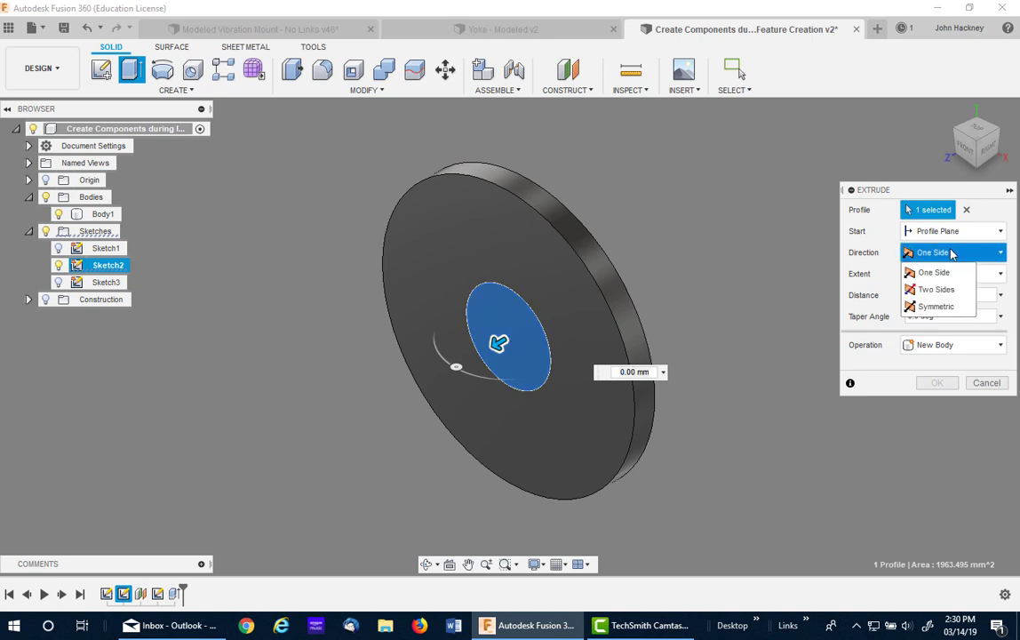
click(935, 290)
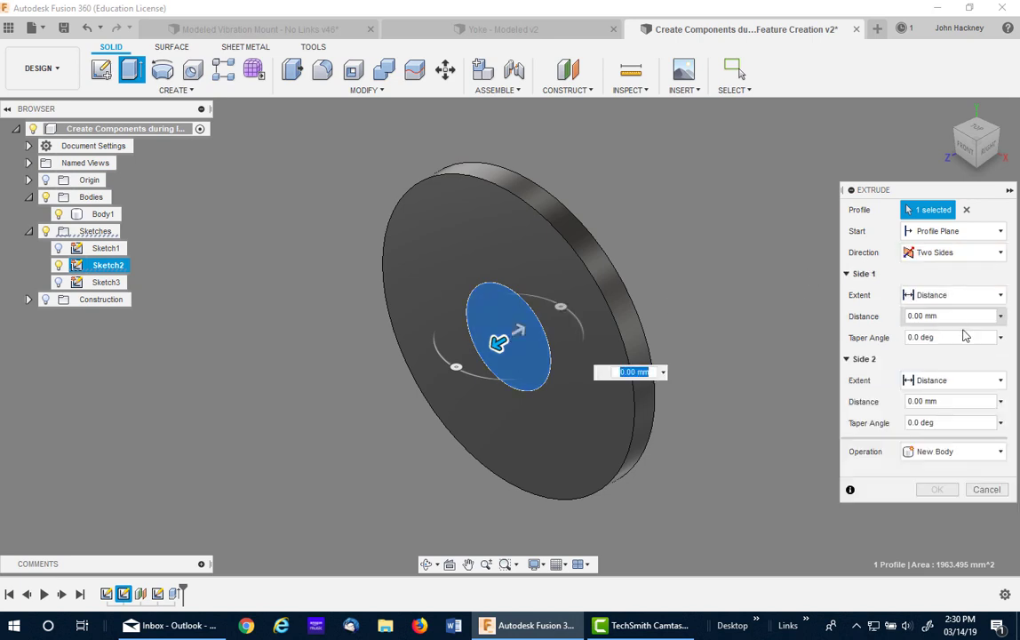
click(955, 317)
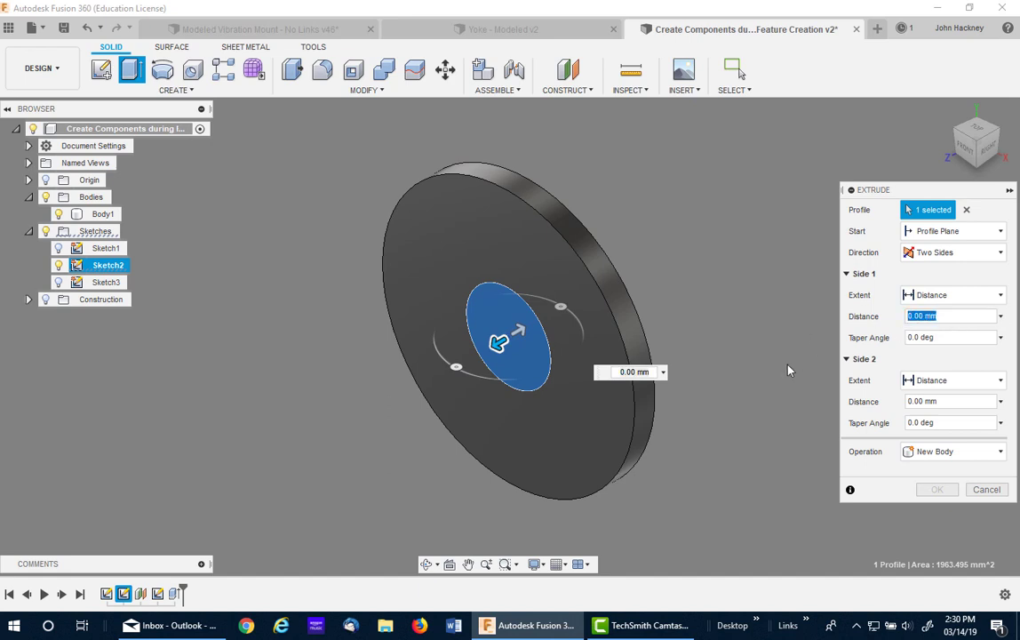
text(13)
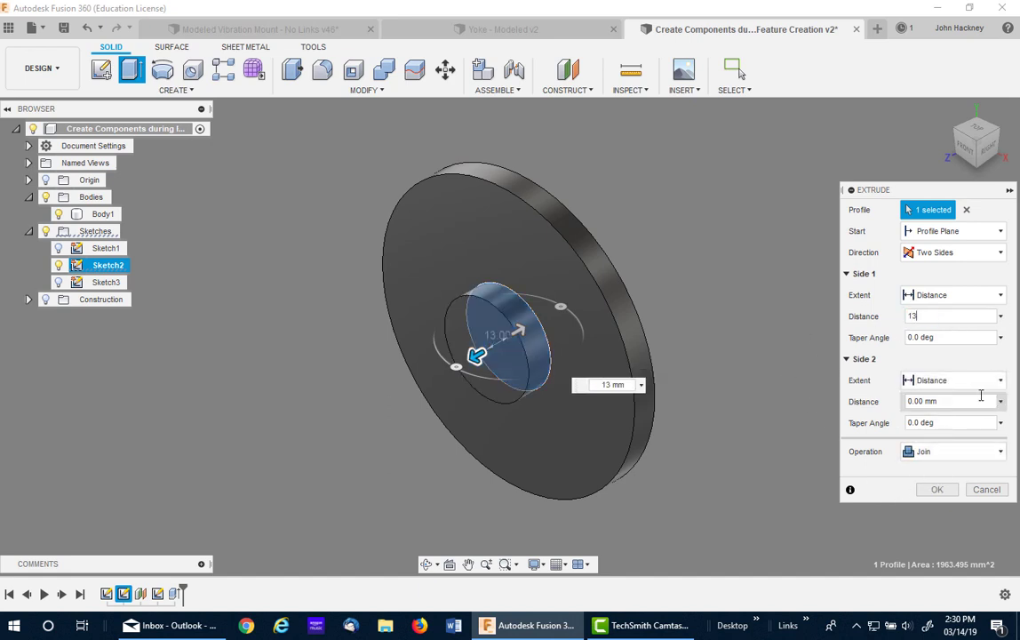
click(973, 400)
text(2)
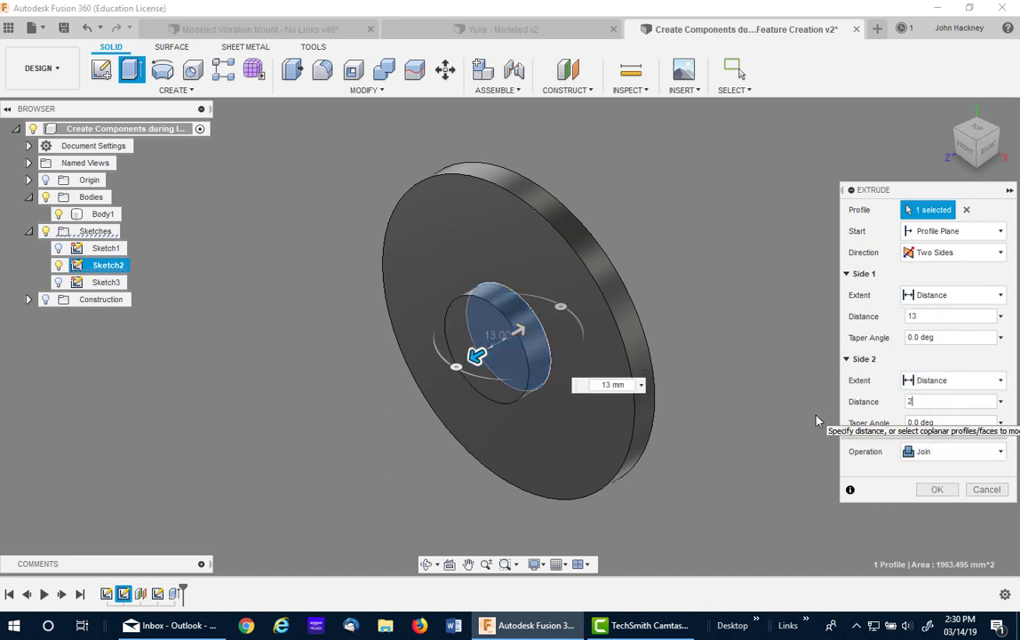
text(9-13)
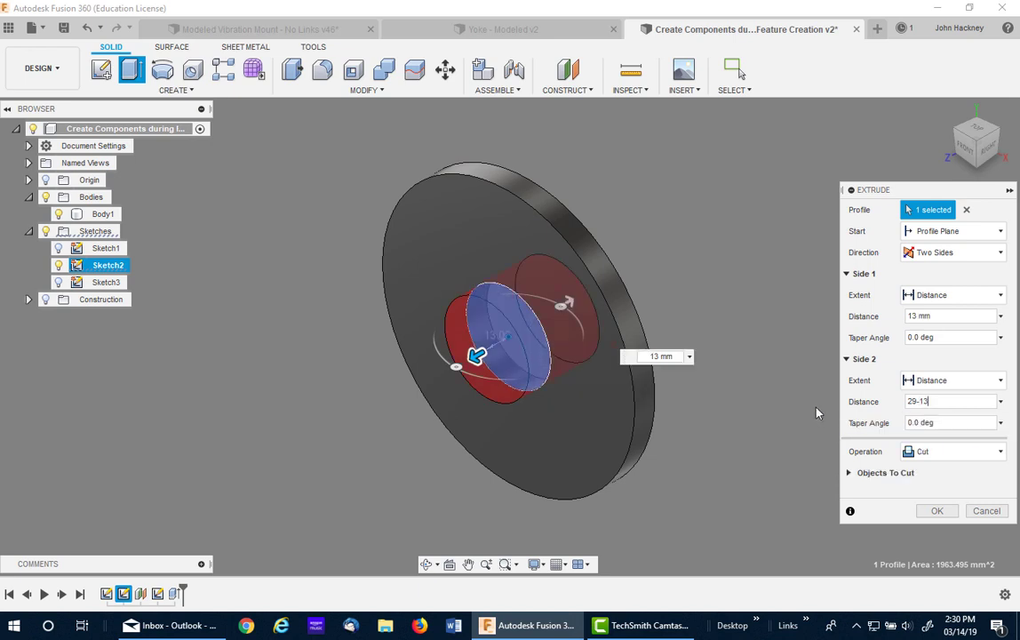
click(929, 451)
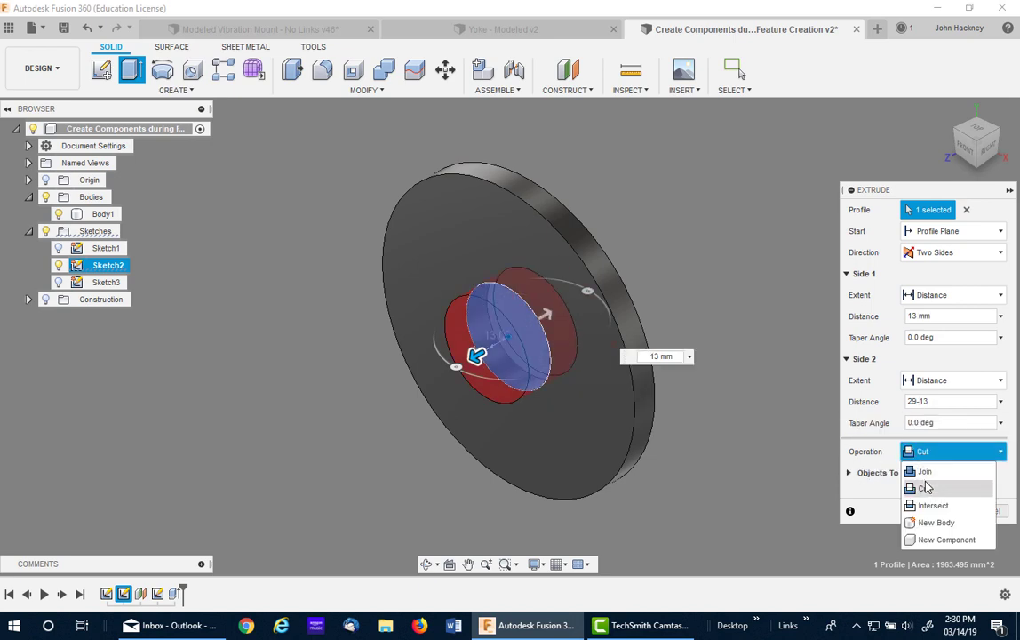
click(923, 475)
click(933, 490)
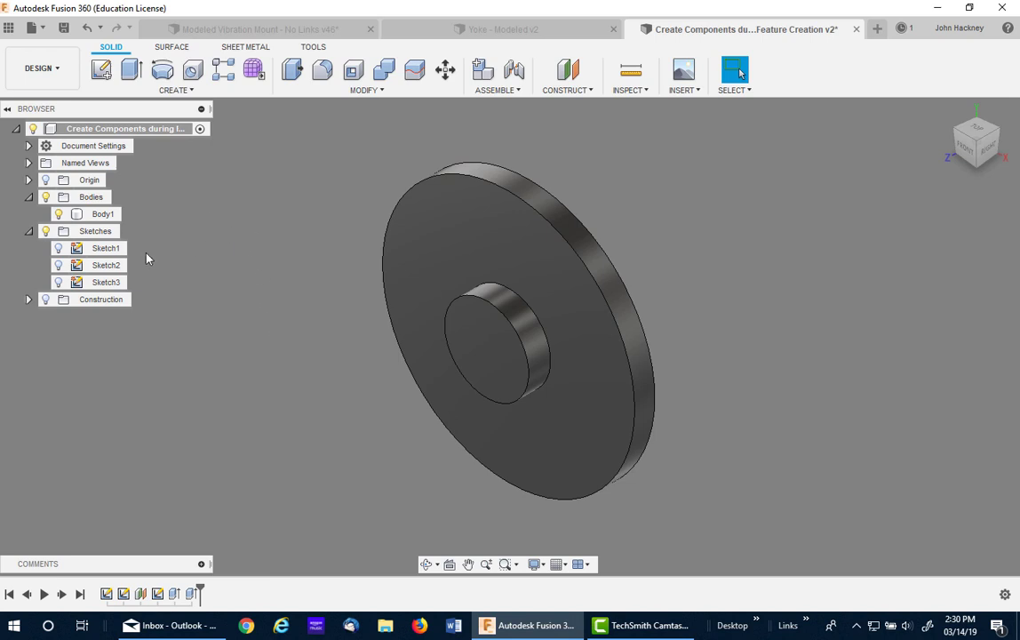
Step: Convert Body1 into Component1:1 with Create Components from Bodies and expand it
right_click(99, 217)
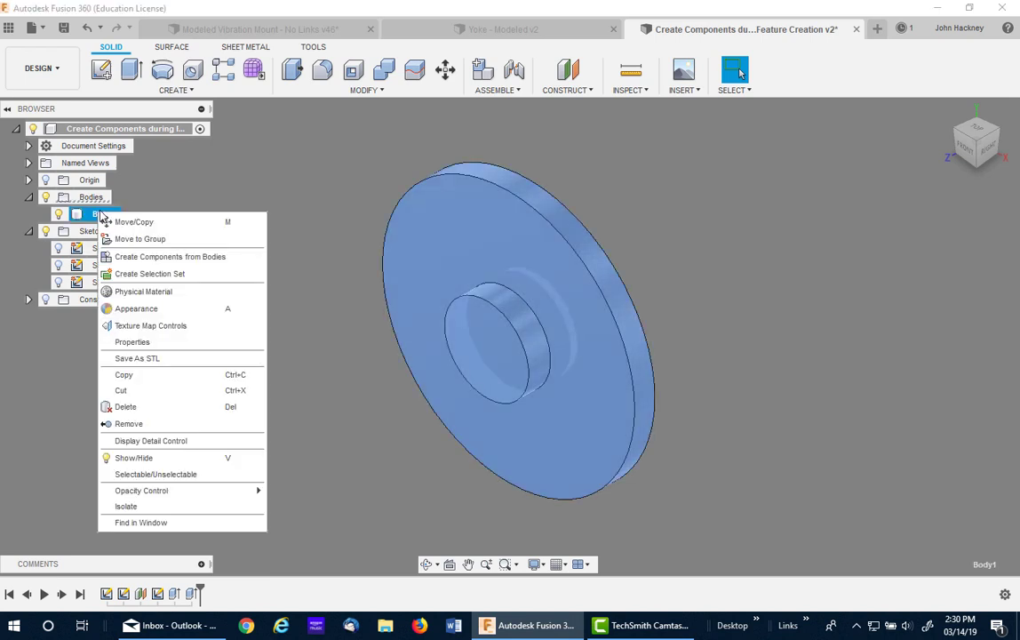
click(138, 258)
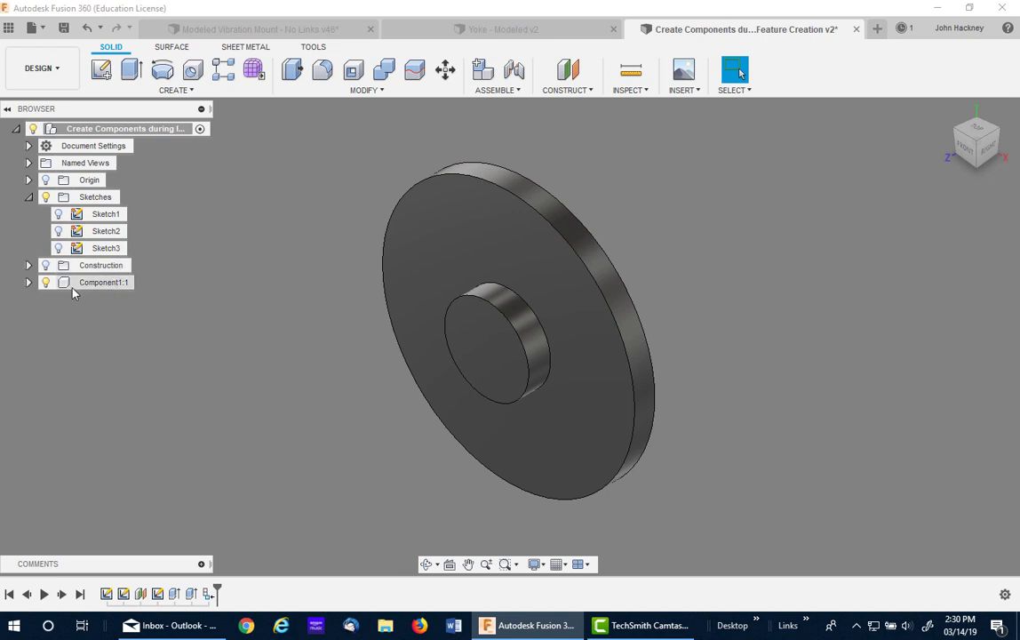
click(28, 281)
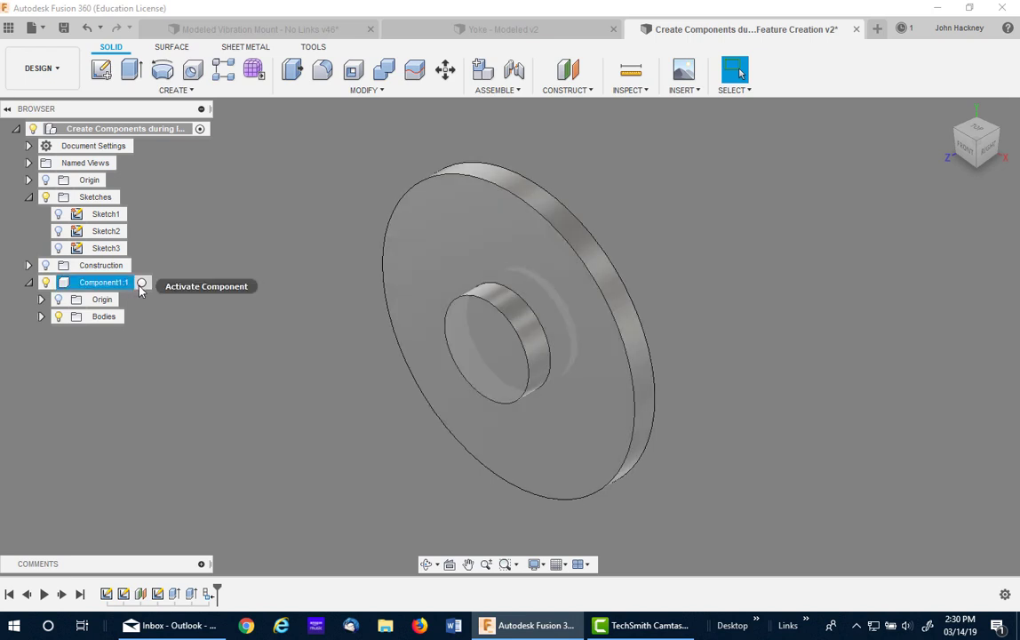
Step: Activate Component1:1 and drag Sketch1 onto it, triggering the Illegal restructure warning
click(142, 281)
click(98, 215)
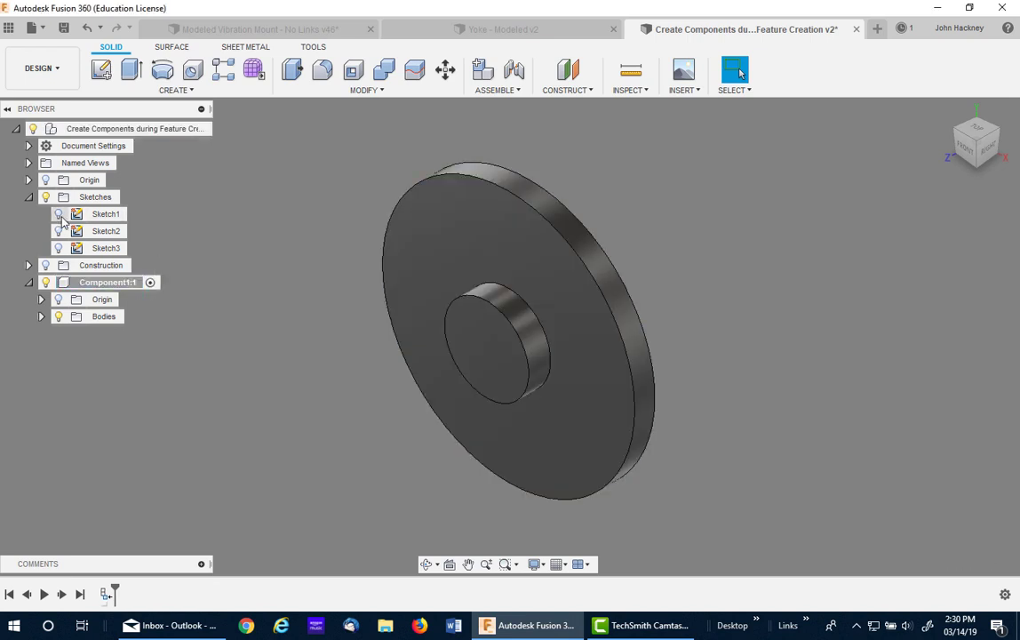
mouse_move(67, 219)
mouse_down()
mouse_move(110, 264)
mouse_move(112, 287)
mouse_up()
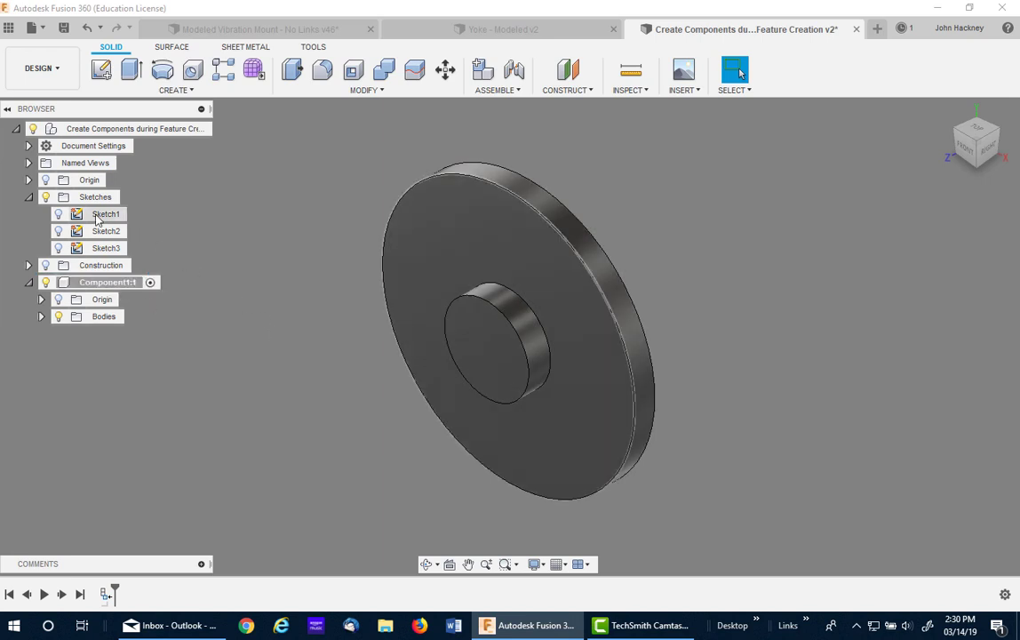
mouse_move(77, 216)
mouse_down()
mouse_move(98, 230)
mouse_move(105, 283)
mouse_up()
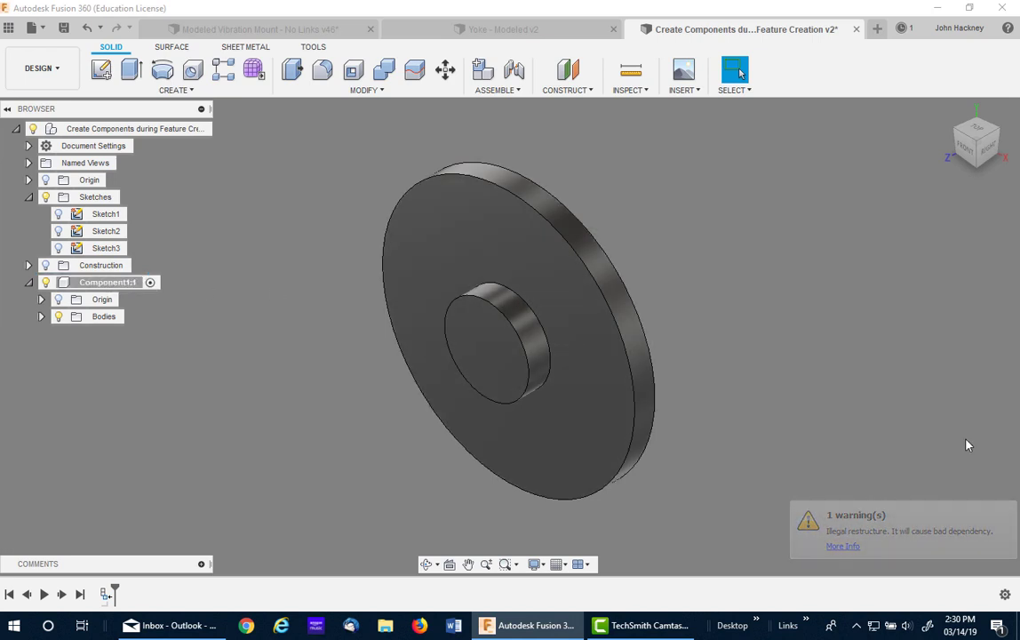